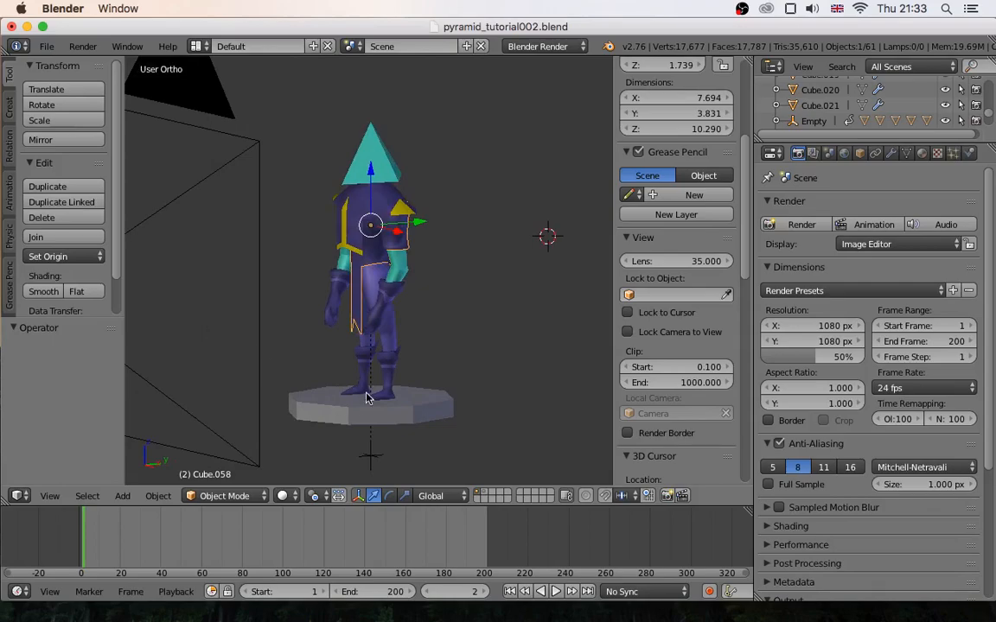
# - Deselect everything and play the turntable animation to check how the character rotates
pyautogui.press('a')
pyautogui.scroll(2, 396, 289)
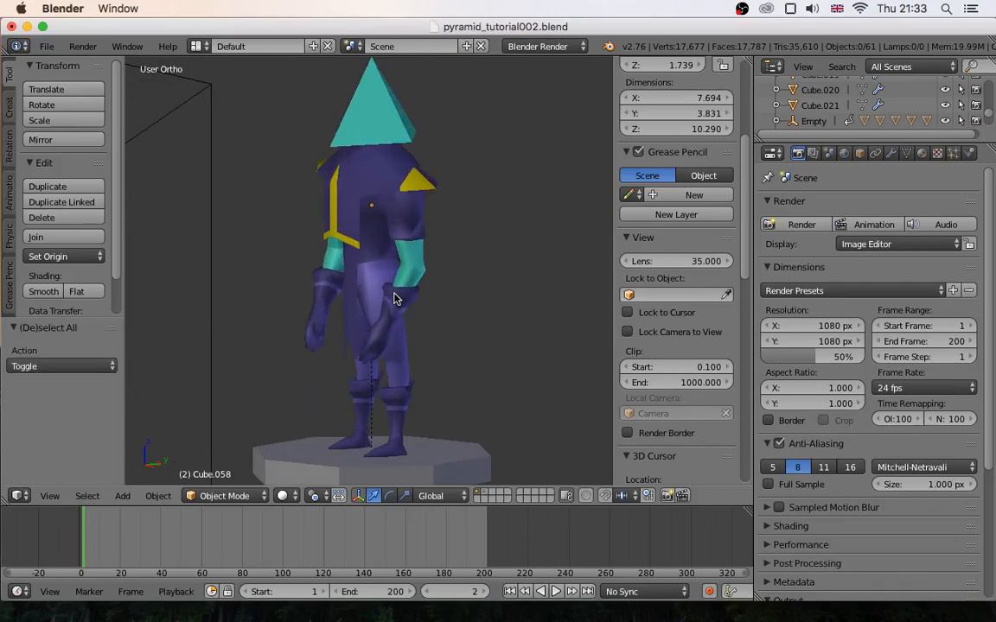
pyautogui.scroll(-1, 281, 451)
pyautogui.hotkey('alt', 'a')
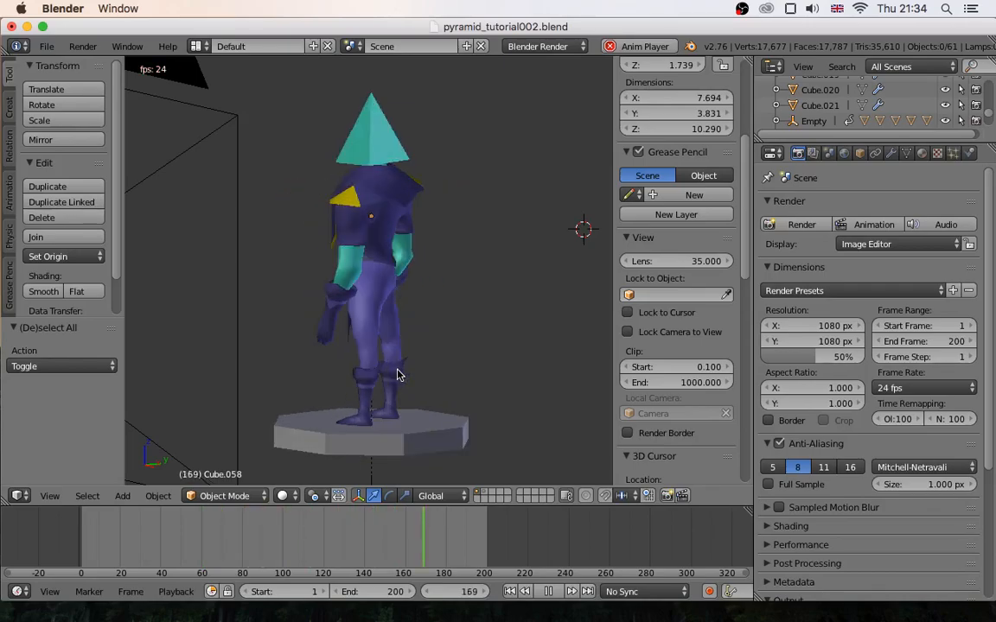
pyautogui.hotkey('alt', 'a')
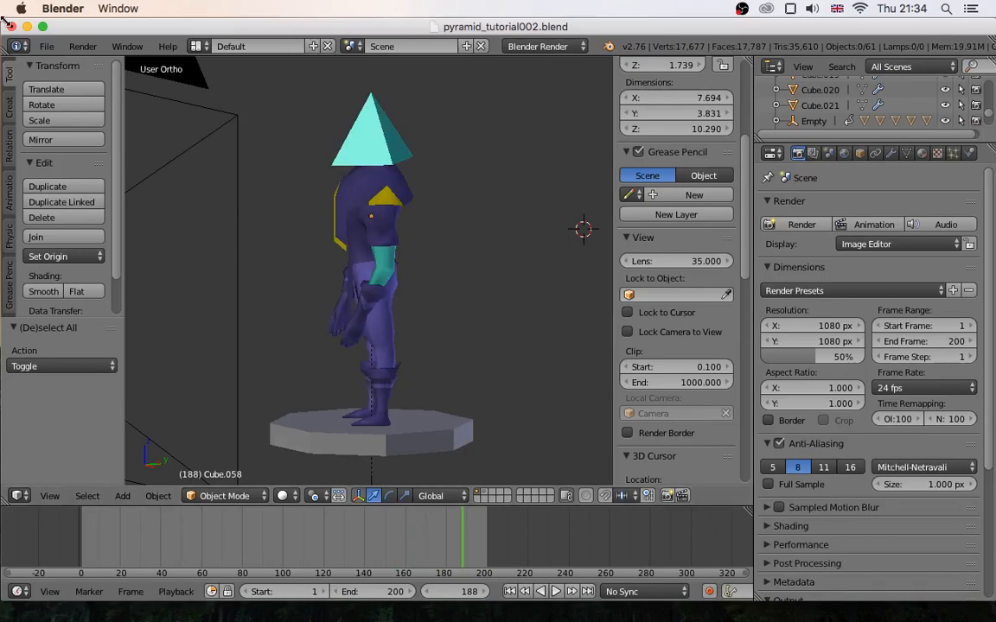
# - Save a copy of the project as pyramid_tutorial002_wireframe.blend in the Blender folder
pyautogui.click(46, 46)
pyautogui.click(76, 181)
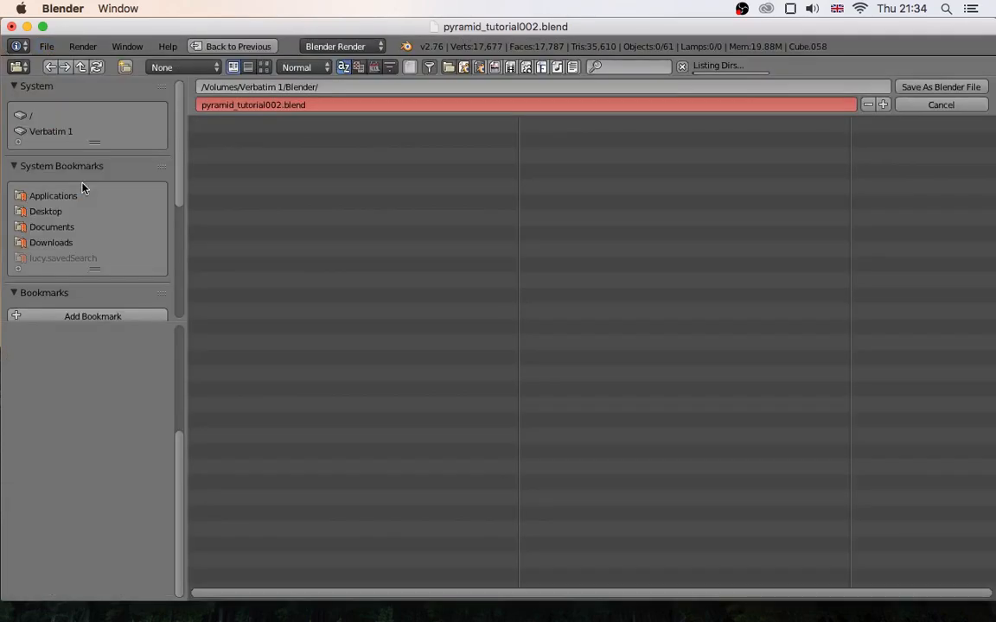
pyautogui.click(280, 104)
pyautogui.write('_wirefra')
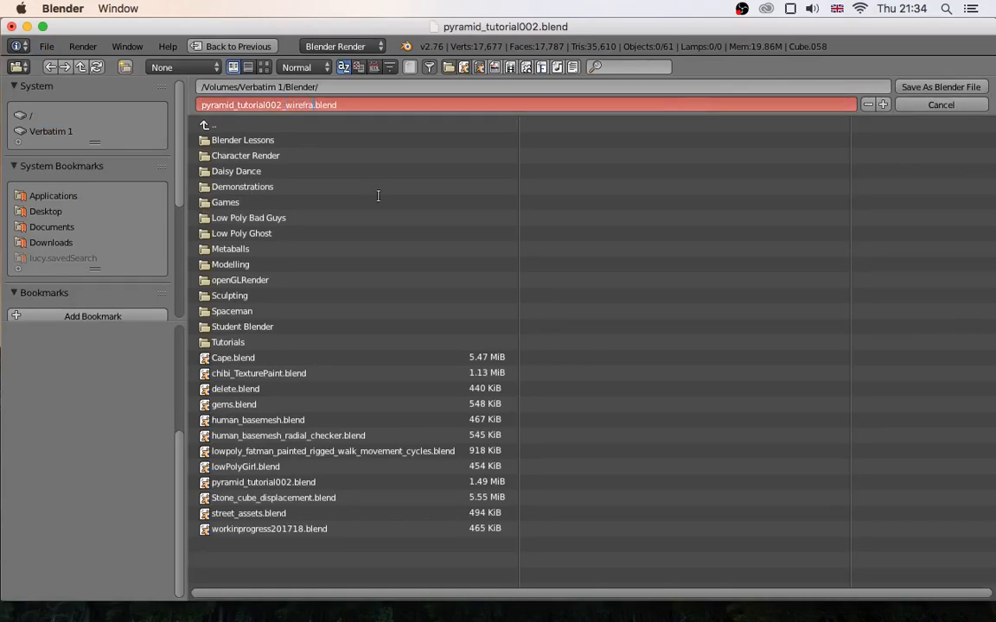
pyautogui.write('me')
pyautogui.press('Return')
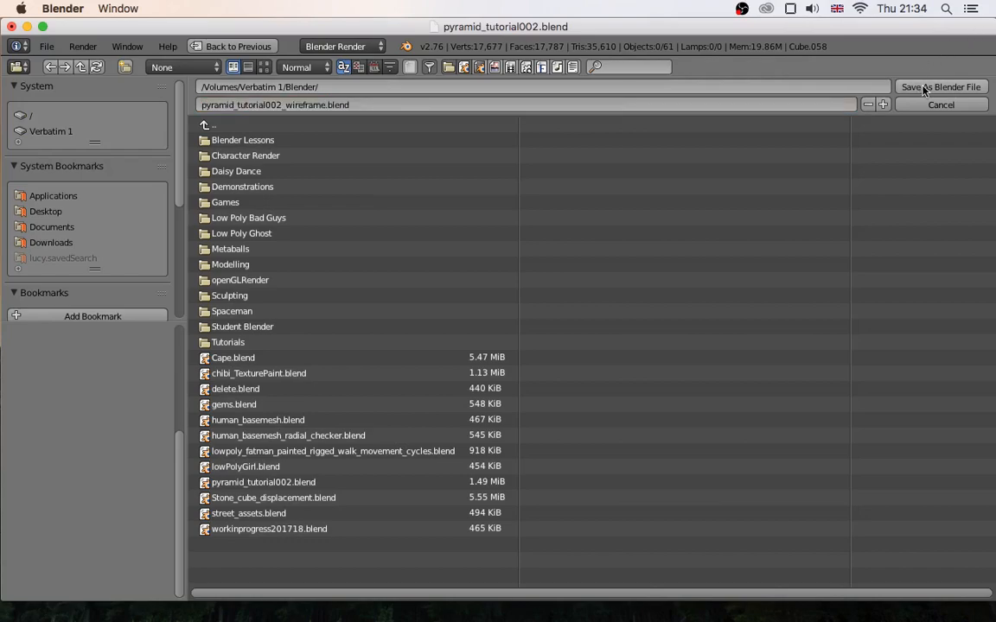
pyautogui.click(904, 88)
# - Examine the separate objects that make up the character by selecting its head, torso and arm parts from several angles
pyautogui.moveTo(391, 278); pyautogui.dragTo(363, 197, button='middle')
pyautogui.rightClick(378, 159)
pyautogui.rightClick(367, 204)
pyautogui.moveTo(393, 234); pyautogui.dragTo(416, 249, button='right')
pyautogui.rightClick(420, 251)
pyautogui.scroll(1, 337, 239)
pyautogui.moveTo(346, 242); pyautogui.dragTo(382, 257, button='middle')
pyautogui.scroll(-1, 421, 268)
pyautogui.scroll(3, 421, 265)
pyautogui.scroll(-1, 422, 264)
pyautogui.scroll(-1, 412, 295)
pyautogui.moveTo(412, 295)
pyautogui.mouseDown(button='middle')
pyautogui.moveTo(381, 293)
pyautogui.moveTo(405, 297)
pyautogui.moveTo(398, 303)
pyautogui.mouseUp(button='middle')
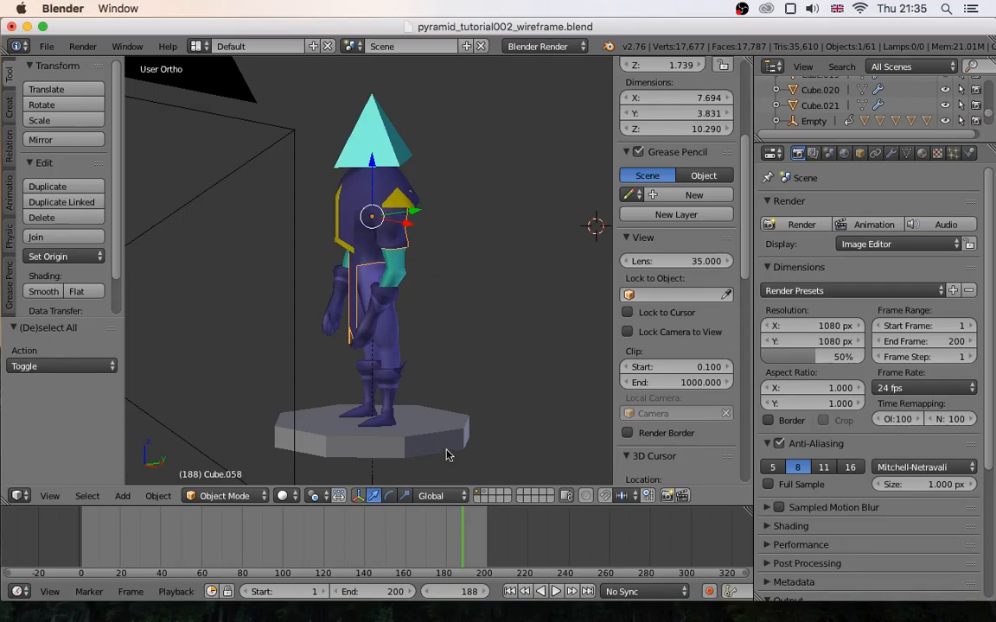
# - Box-select all the character's parts without the octagonal base and join them into one object
pyautogui.moveTo(437, 402); pyautogui.dragTo(436, 394, button='middle')
pyautogui.press('b')
pyautogui.moveTo(510, 400); pyautogui.dragTo(315, 81)
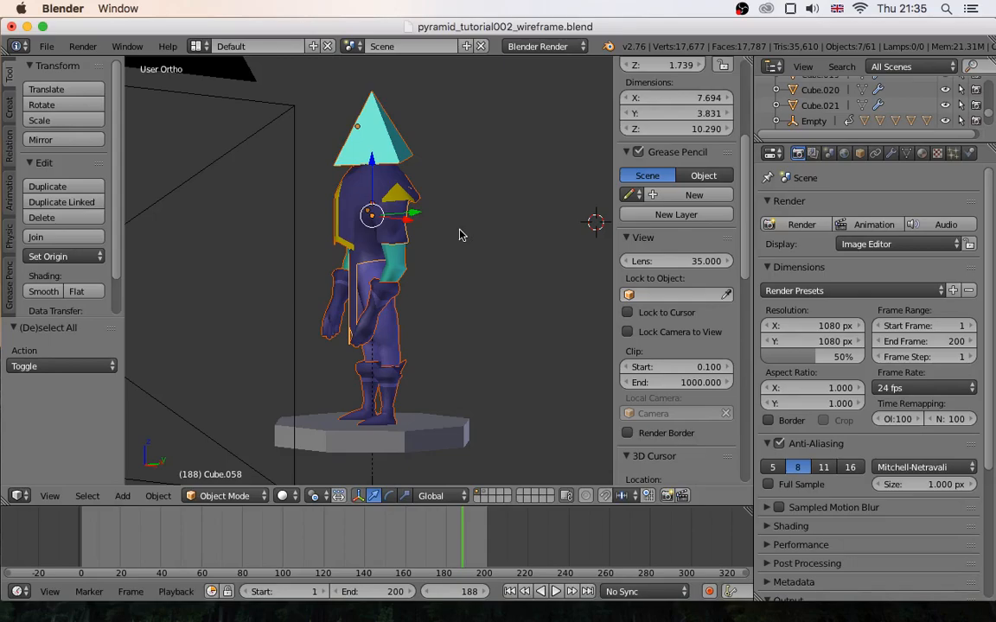
pyautogui.hotkey('ctrl', 'j')
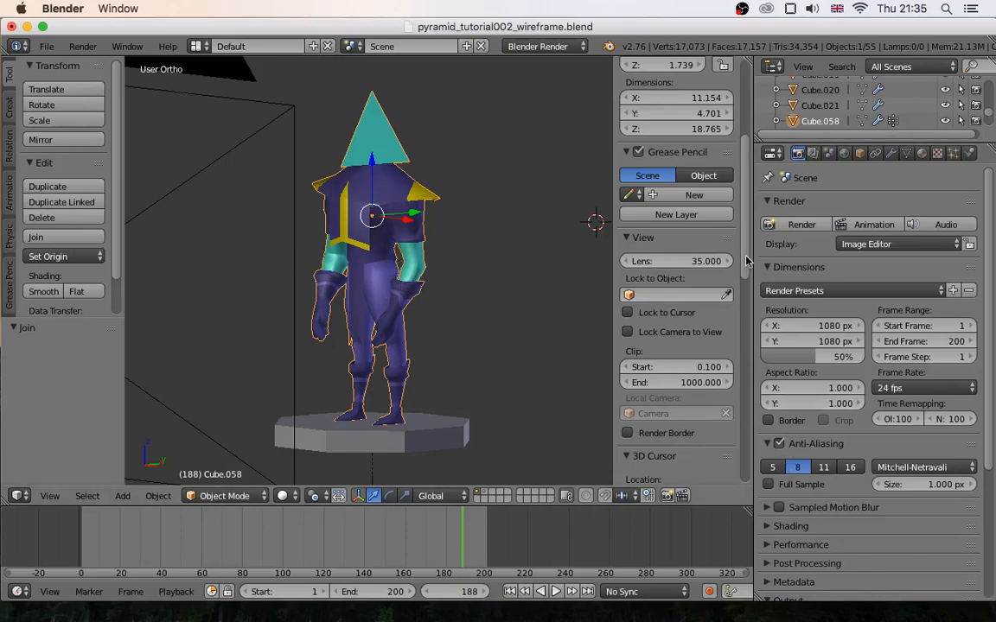
# - Start the Screencast Keys display and hide the 3D view's properties sidebar
pyautogui.scroll(-5, 745, 358)
pyautogui.scroll(-10, 745, 358)
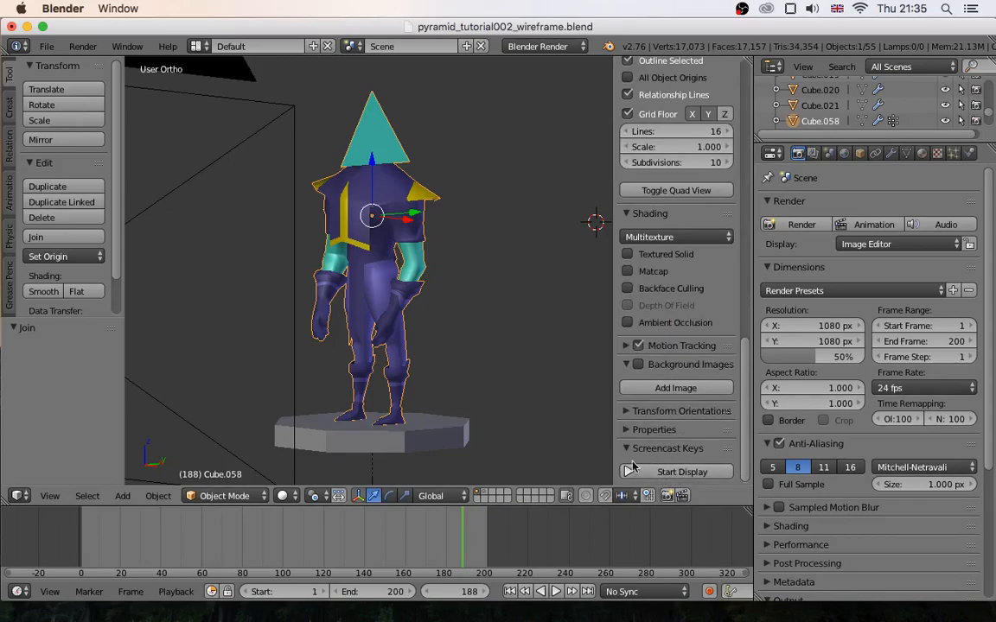
pyautogui.click(657, 472)
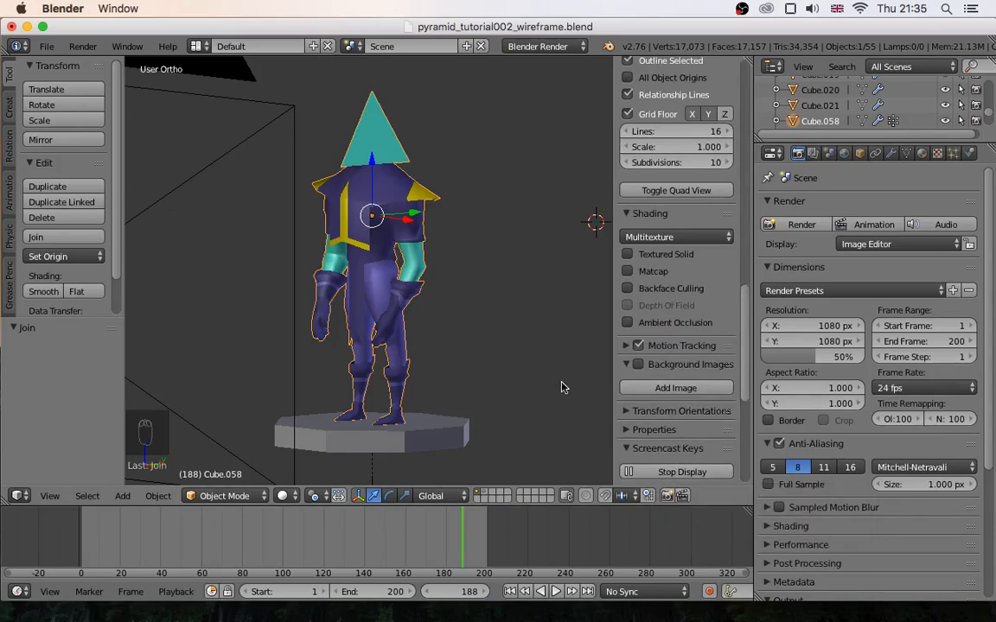
pyautogui.press('n')
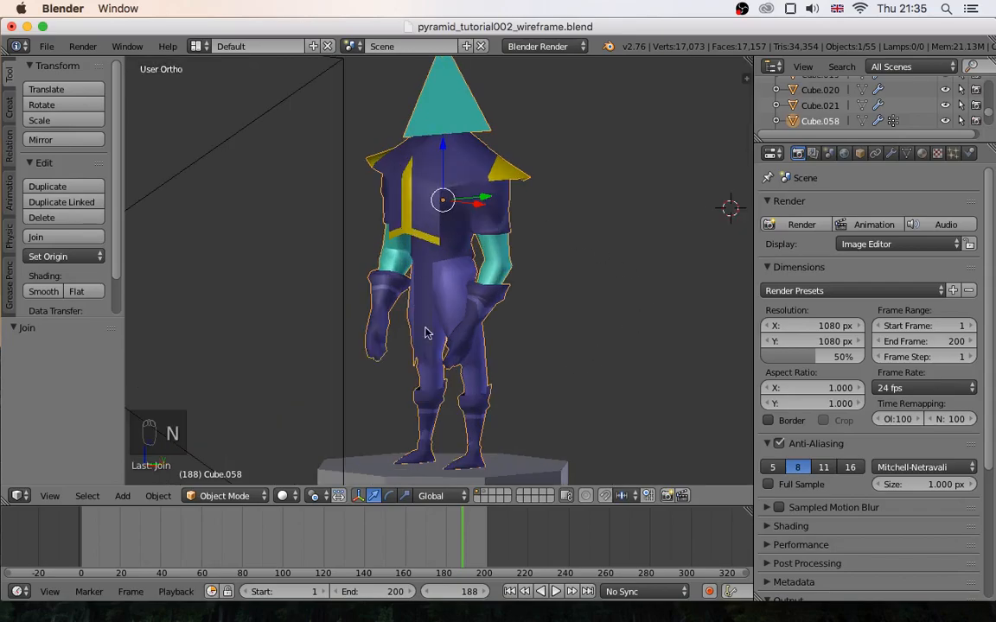
# - Inspect the joined character's mesh in Edit Mode and return to Object Mode
pyautogui.moveTo(543, 338); pyautogui.dragTo(522, 347, button='middle')
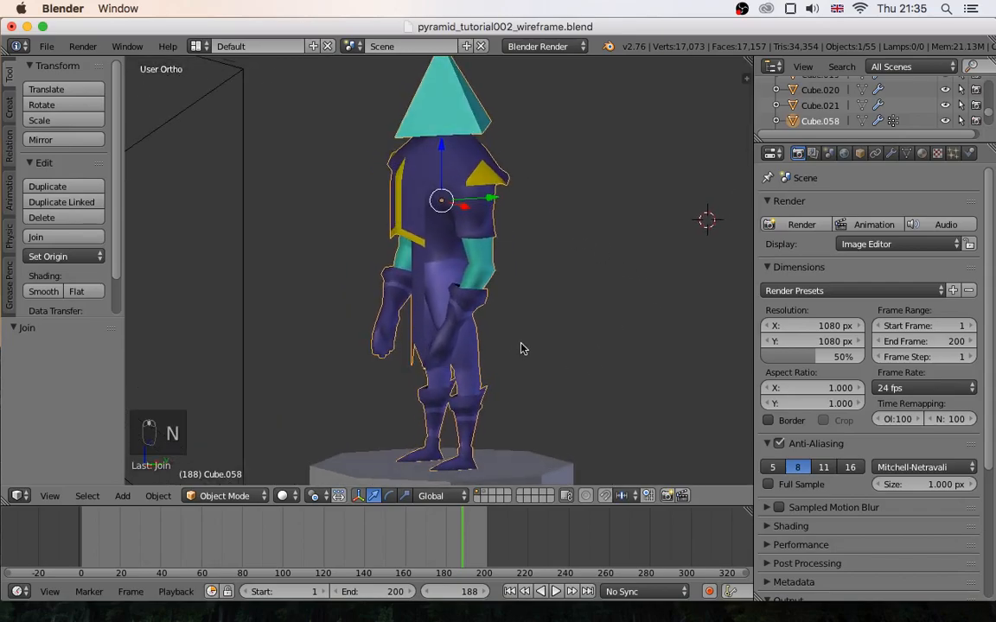
pyautogui.scroll(-1, 523, 347)
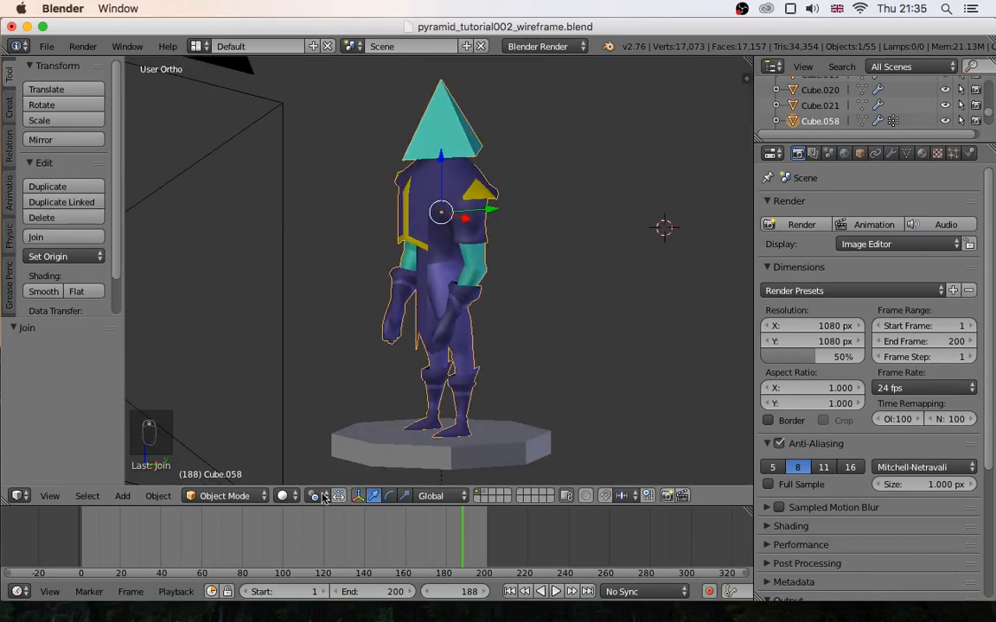
pyautogui.click(224, 495)
pyautogui.click(220, 458)
pyautogui.scroll(-1, 454, 247)
pyautogui.moveTo(455, 247); pyautogui.dragTo(433, 312, button='middle')
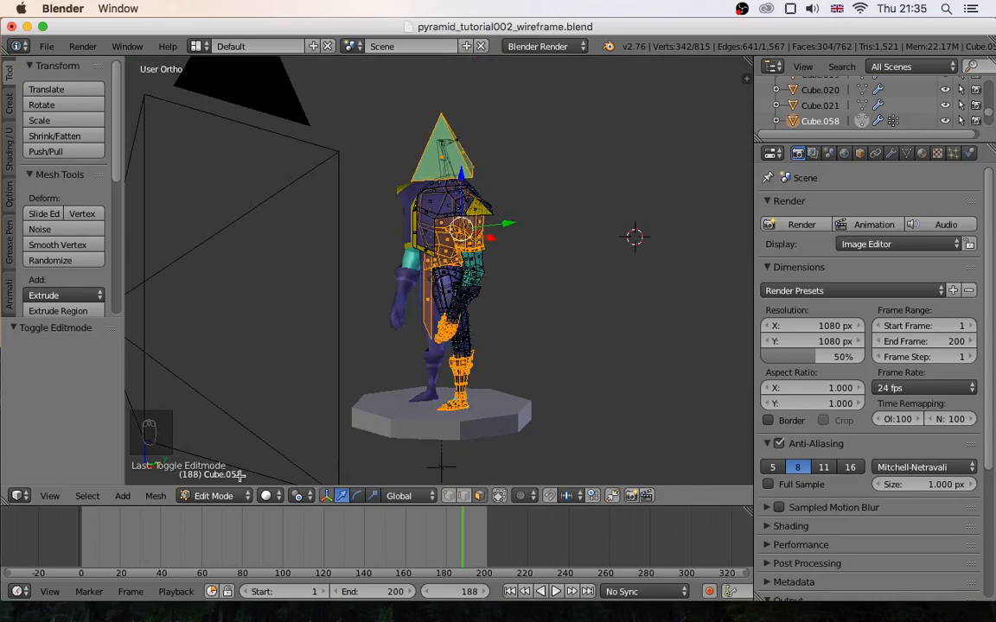
pyautogui.click(213, 495)
pyautogui.click(222, 476)
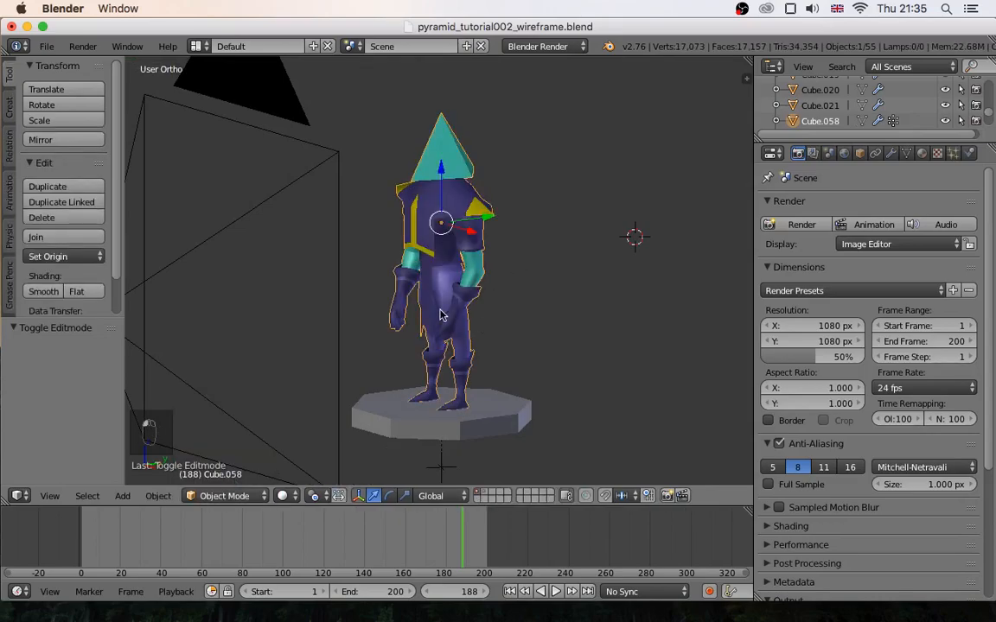
pyautogui.moveTo(455, 318)
pyautogui.mouseDown(button='middle')
pyautogui.moveTo(484, 304)
pyautogui.moveTo(475, 316)
pyautogui.mouseUp(button='middle')
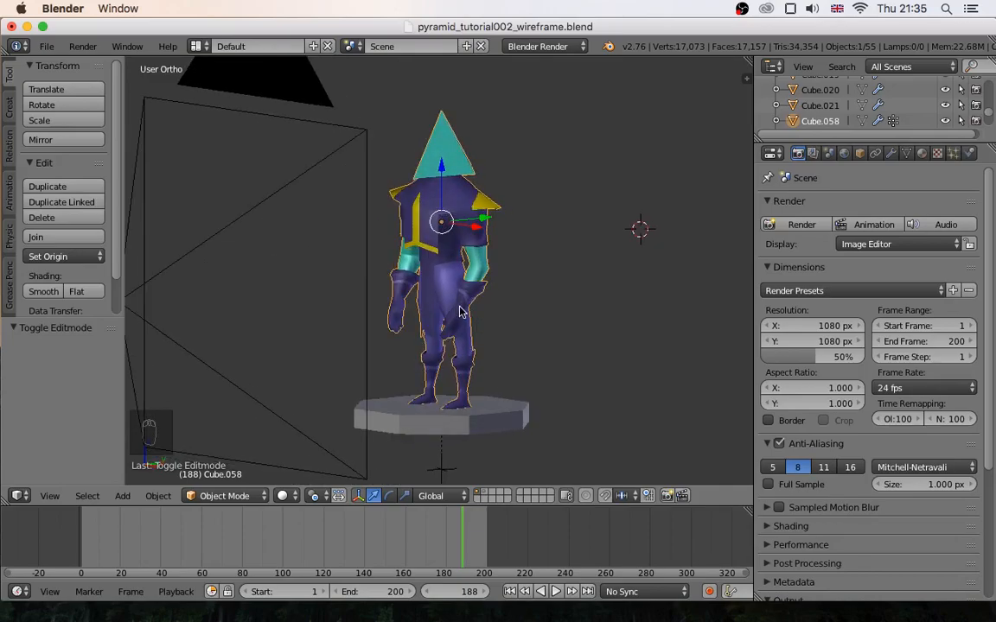
# - Try moving the joined character and the octagonal base separately, cancelling each move
pyautogui.press('g')
pyautogui.rightClick(547, 217)
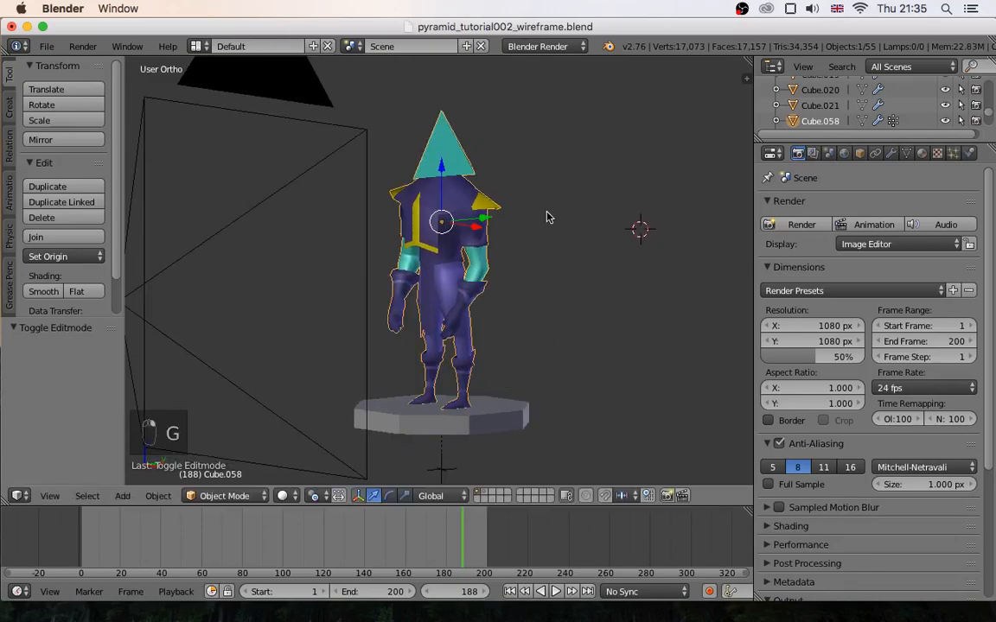
pyautogui.rightClick(480, 434)
pyautogui.press('g')
pyautogui.rightClick(640, 454)
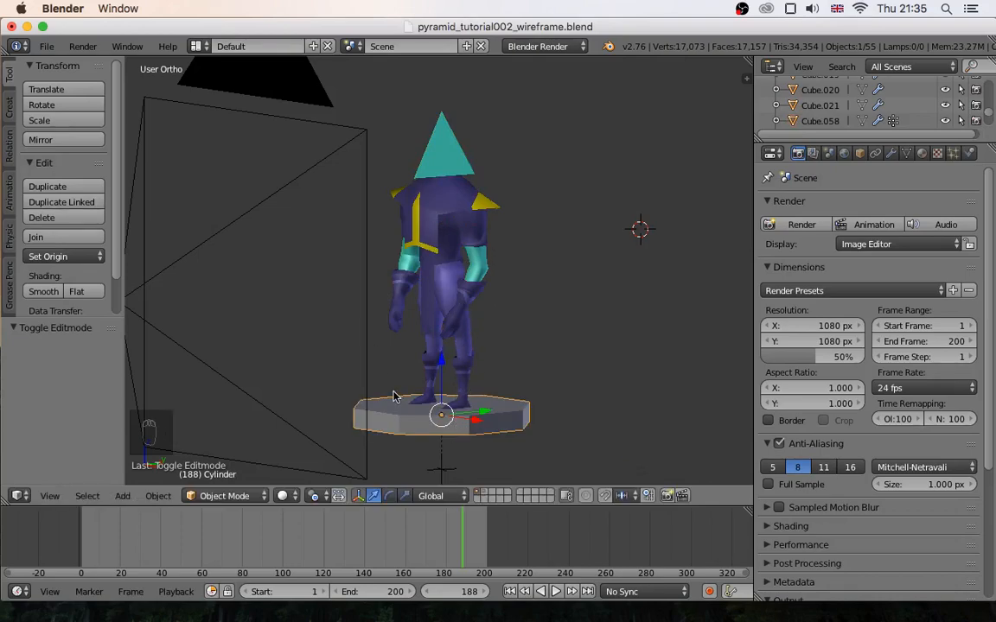
# - Parent the character to the octagonal base using the Object parenting type
pyautogui.keyDown('shift'); pyautogui.rightClick(462, 352); pyautogui.keyUp('shift')
pyautogui.keyDown('shift'); pyautogui.rightClick(493, 419); pyautogui.keyUp('shift')
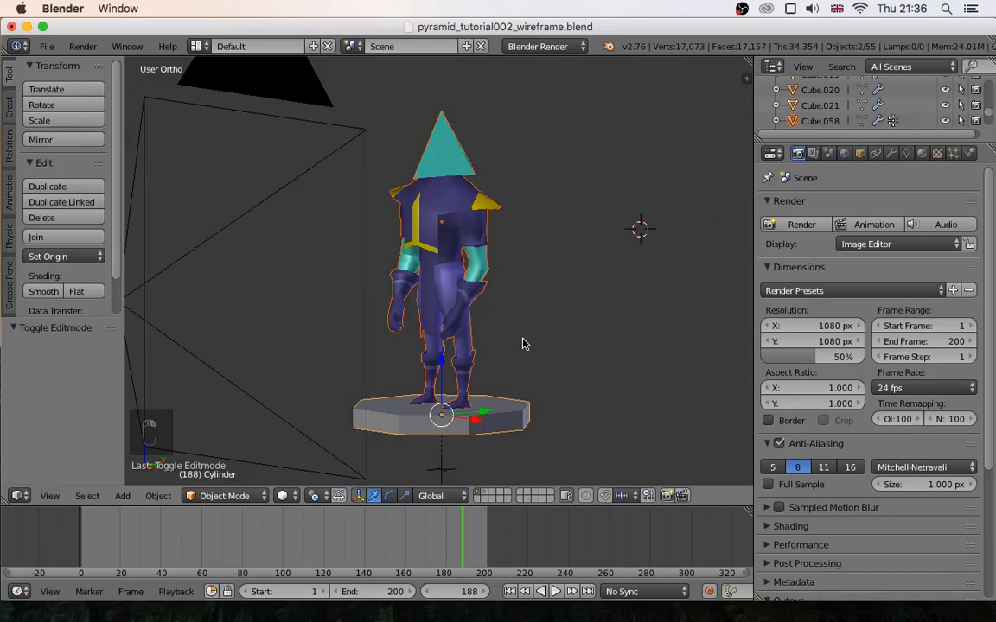
pyautogui.hotkey('ctrl', 'p')
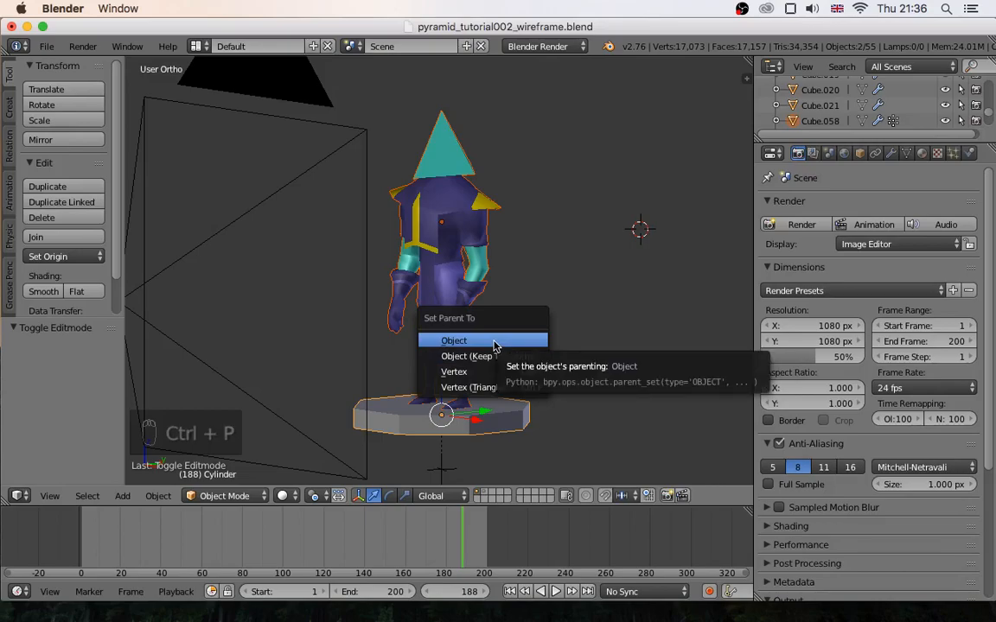
pyautogui.click(457, 345)
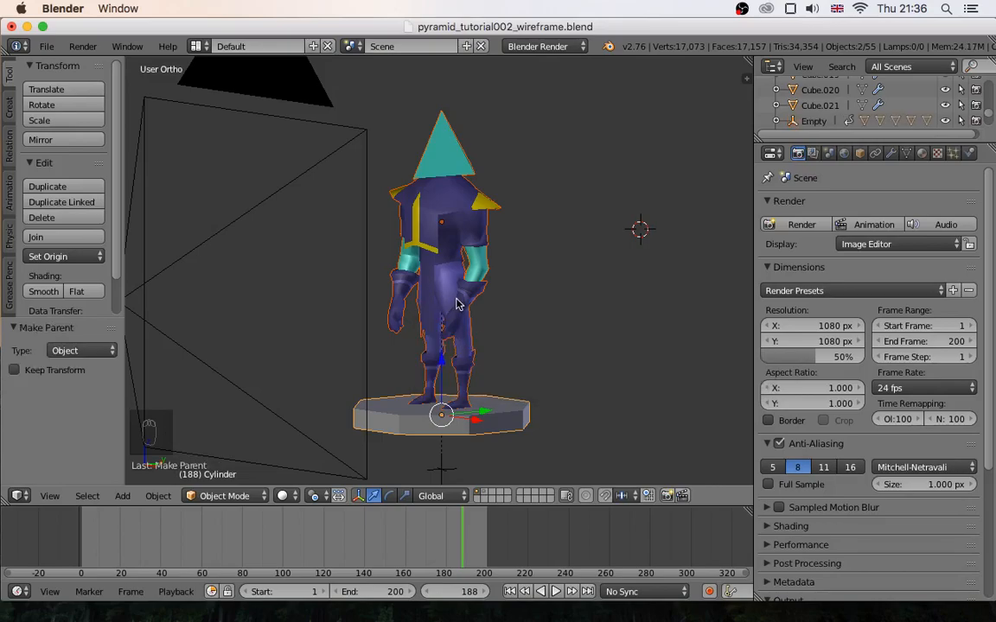
# - Select the empty beneath the octagonal base and try moving it, cancelling the move
pyautogui.rightClick(482, 426)
pyautogui.press('a')
pyautogui.rightClick(441, 467)
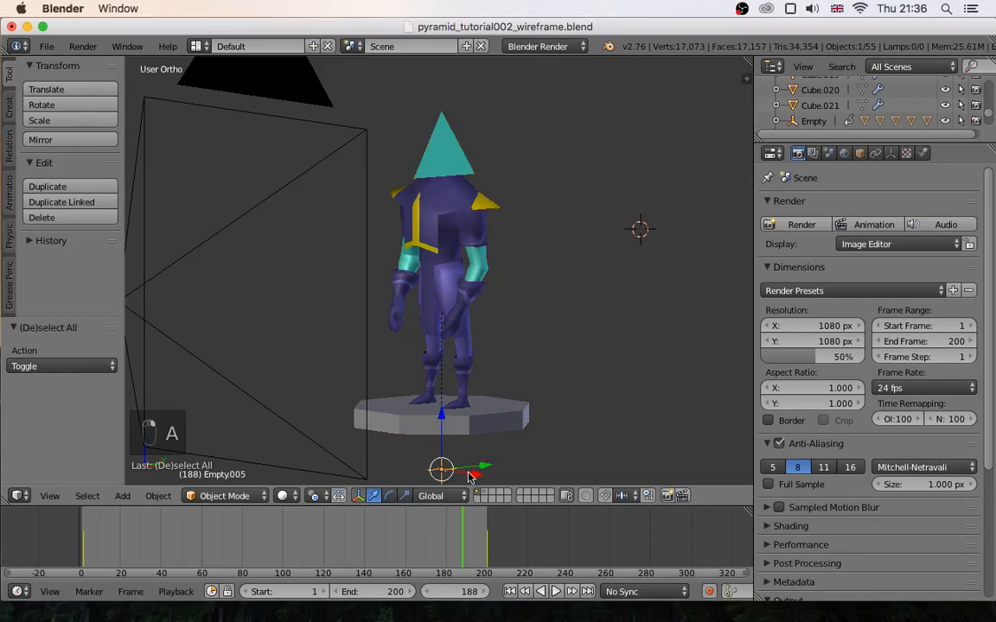
pyautogui.press('g')
pyautogui.rightClick(507, 439)
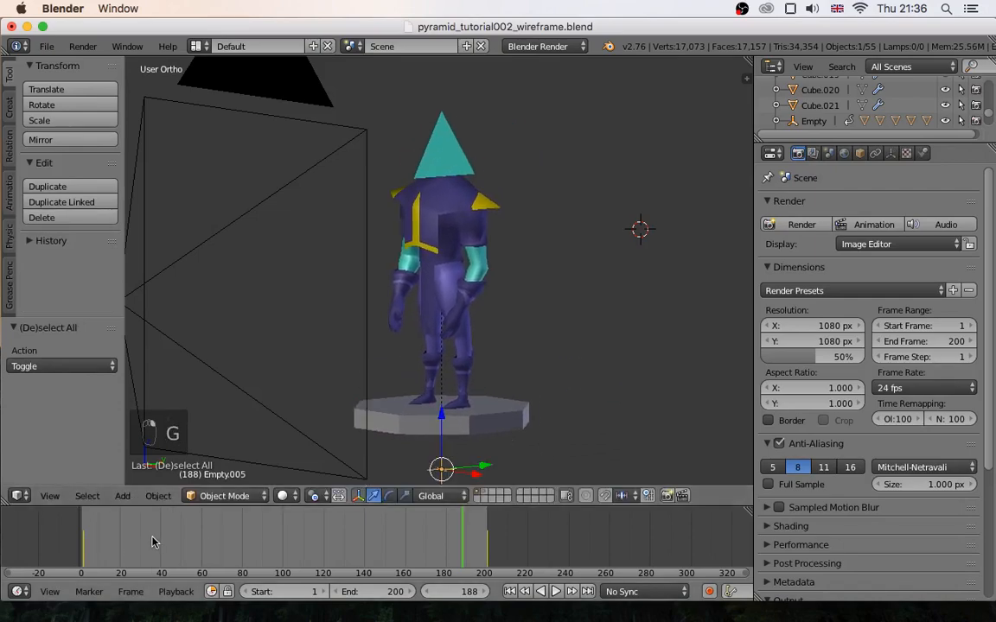
# - Play the rotation animation briefly and return the timeline to frame 2
pyautogui.hotkey('alt', 'a')
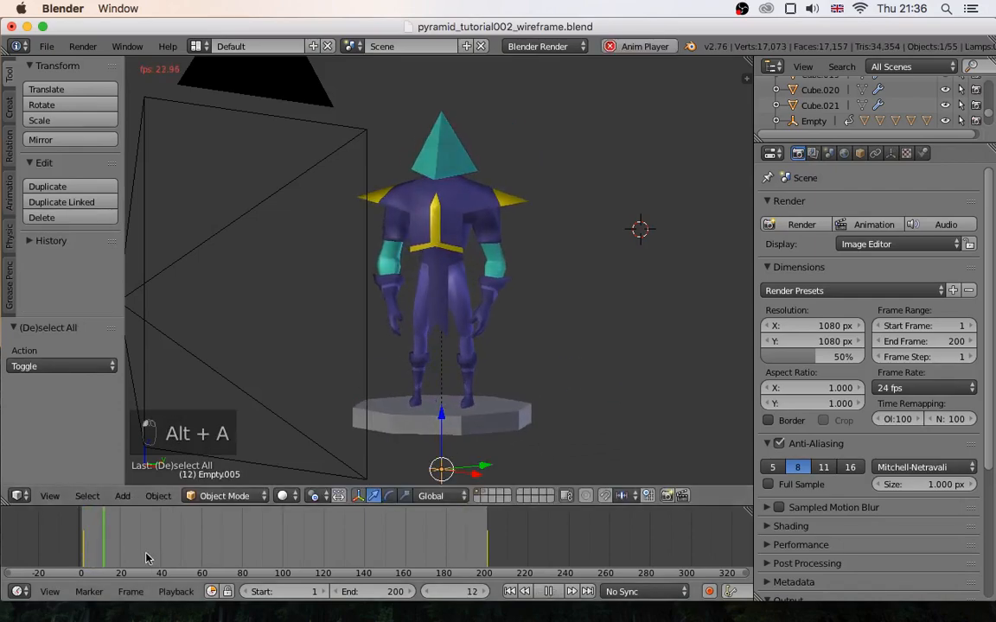
pyautogui.hotkey('alt', 'a')
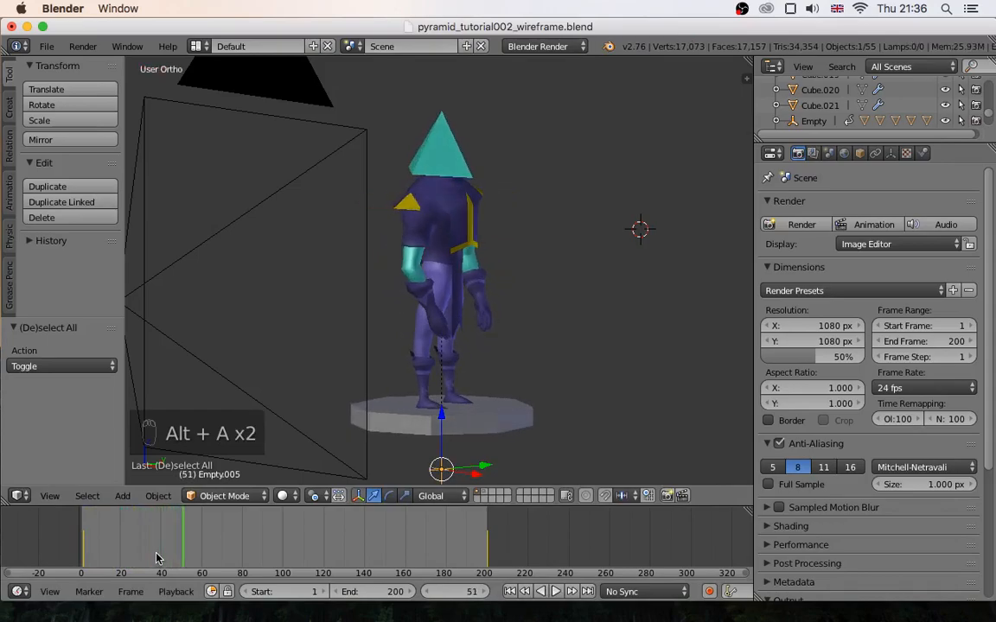
pyautogui.moveTo(182, 546); pyautogui.dragTo(84, 545)
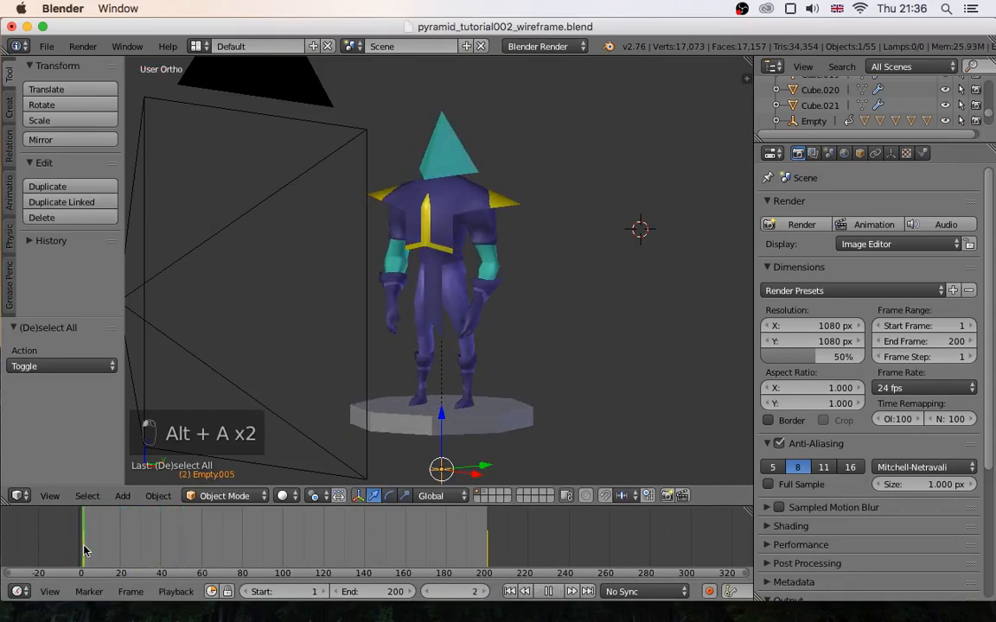
pyautogui.scroll(1, 538, 293)
pyautogui.moveTo(538, 293); pyautogui.dragTo(509, 306, button='middle')
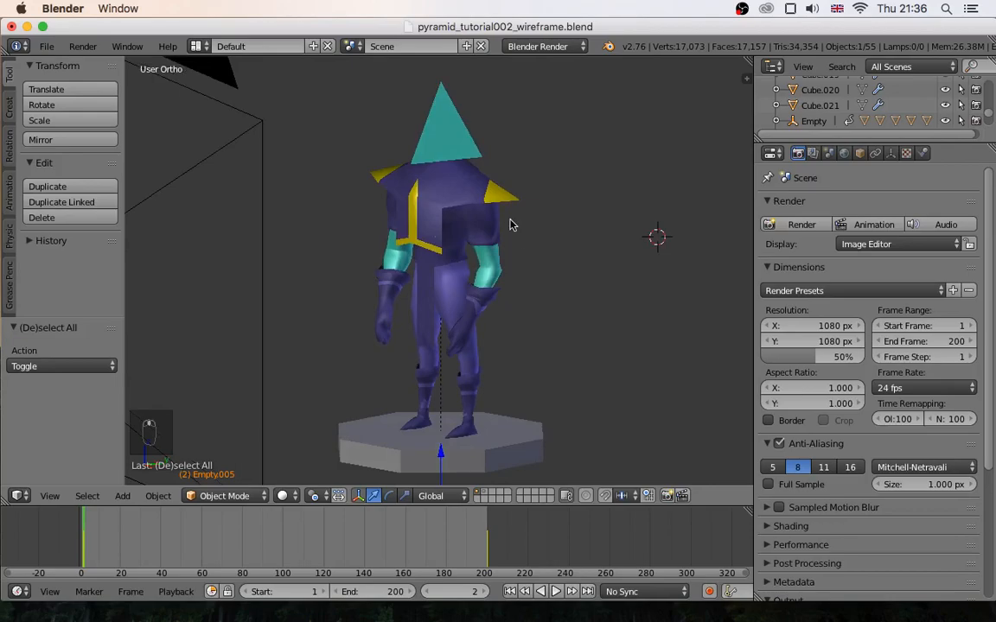
# - Show the joined character's material settings, widening the properties area and enlarging the slot list to reveal every material
pyautogui.rightClick(447, 218)
pyautogui.moveTo(754, 250); pyautogui.dragTo(731, 256)
pyautogui.click(897, 153)
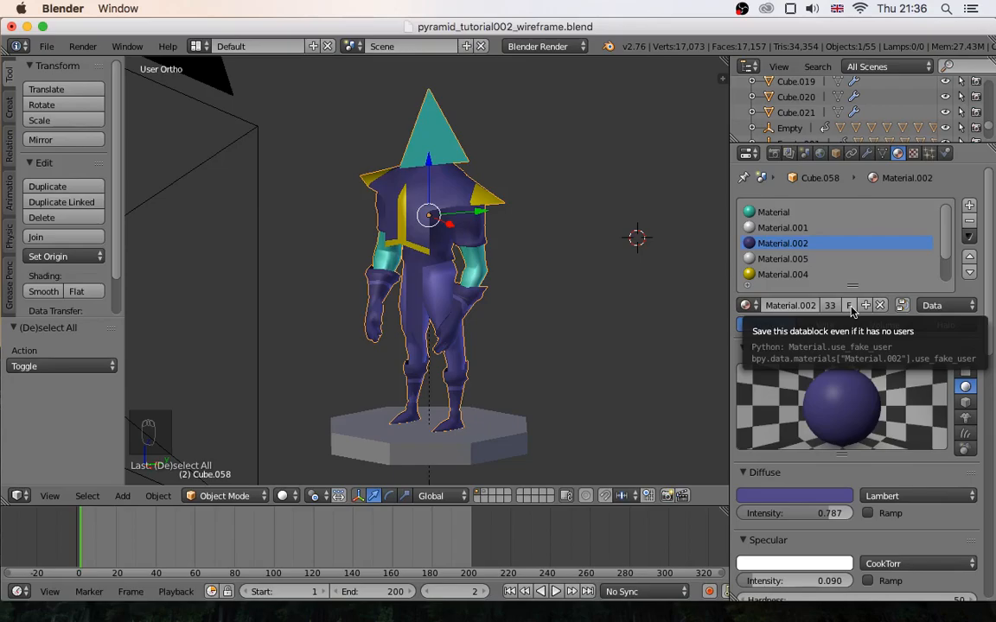
pyautogui.moveTo(852, 286); pyautogui.dragTo(848, 315)
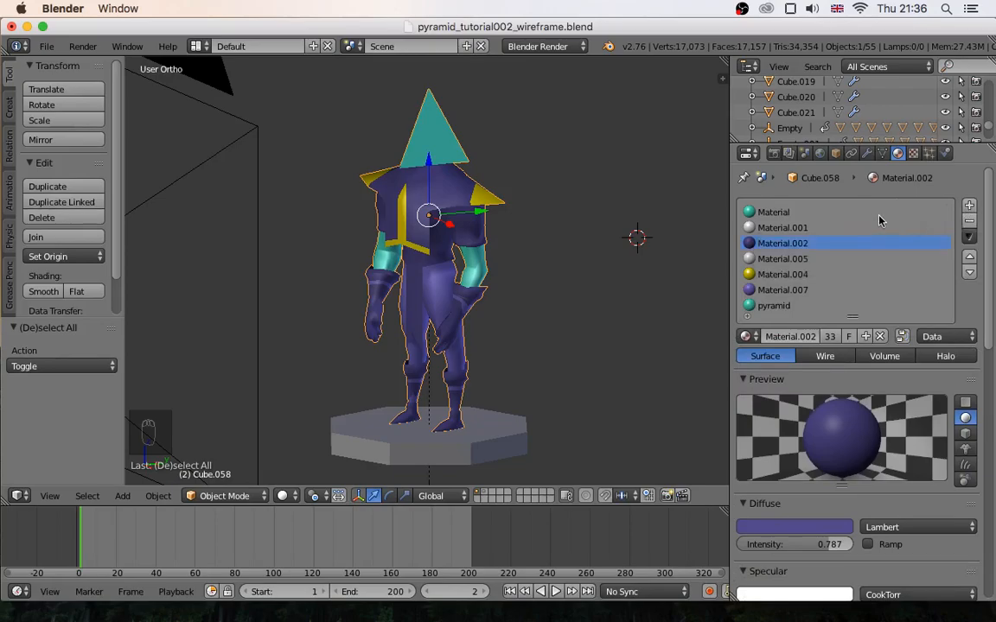
# - Remove all seven existing material slots from the character and add one new material
pyautogui.click(834, 212)
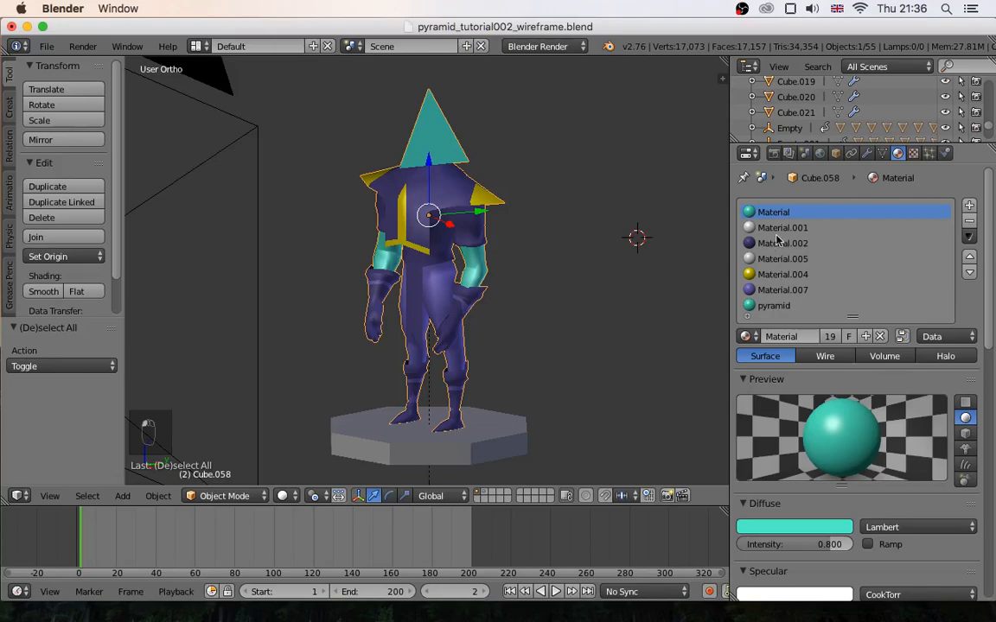
pyautogui.click(969, 224)
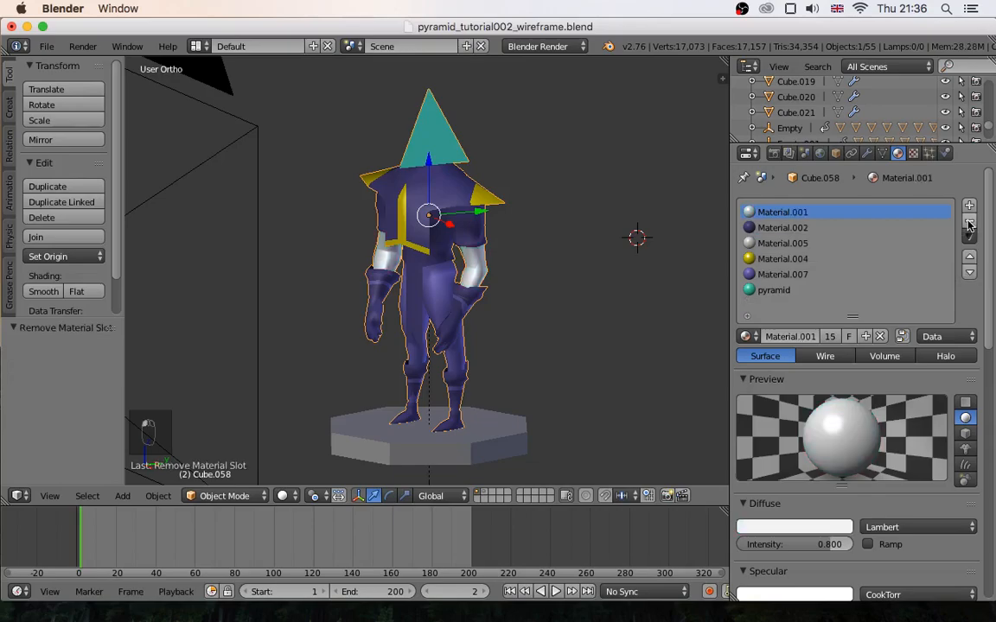
pyautogui.click(969, 224)
pyautogui.click(969, 224)
pyautogui.click(969, 224)
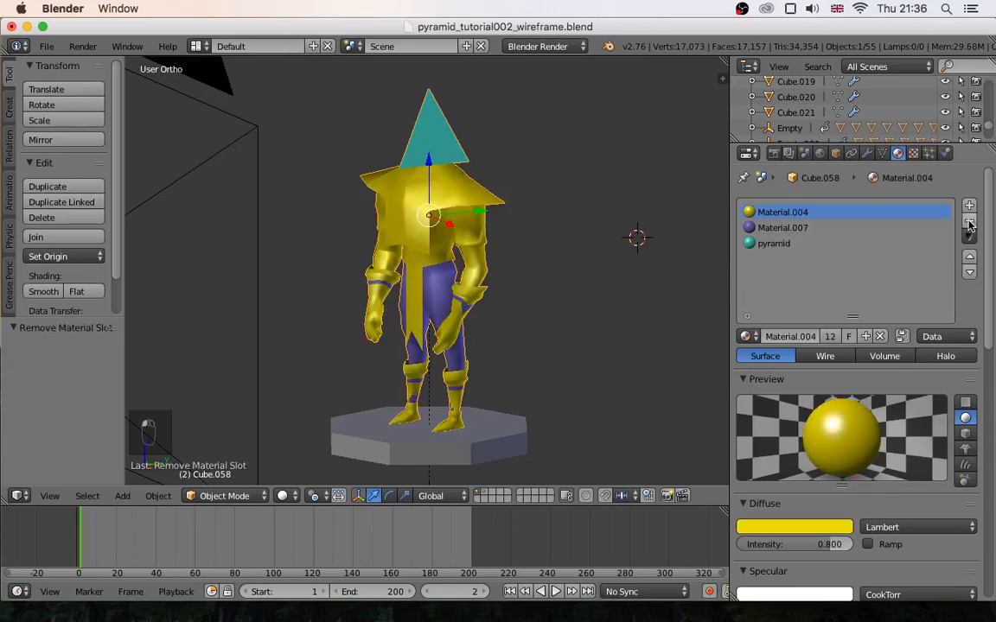
pyautogui.click(969, 224)
pyautogui.click(969, 224)
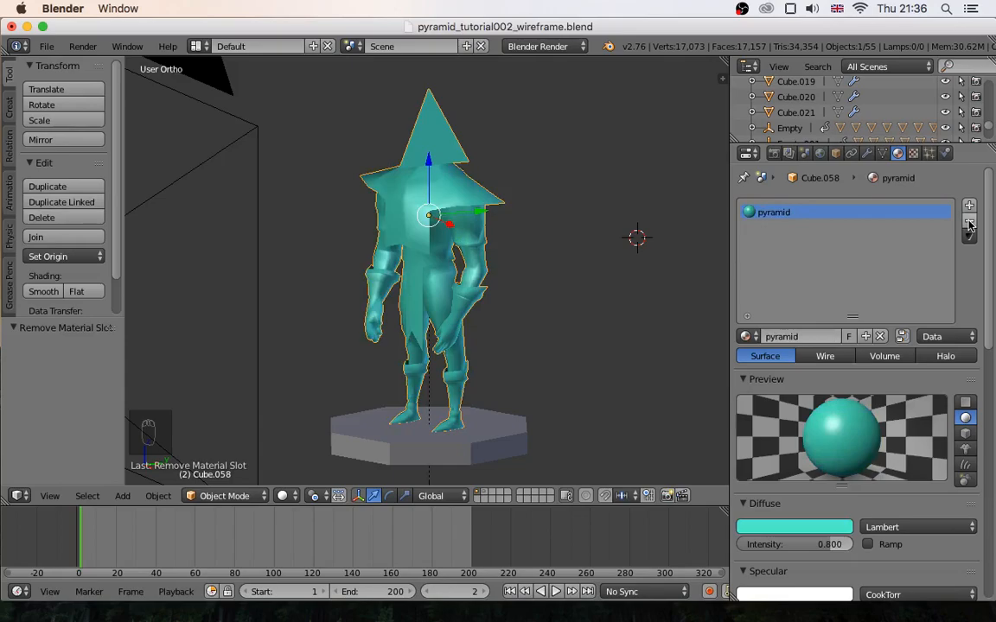
pyautogui.click(968, 224)
pyautogui.click(833, 337)
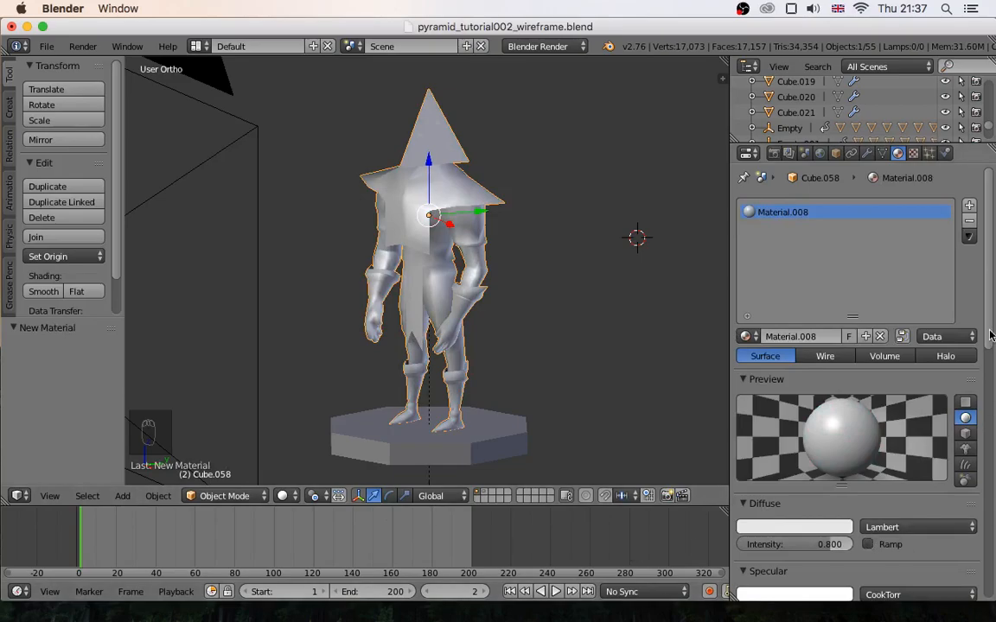
# - Lower the new material's specular intensity to 0.124 and preview the character in rendered shading before returning to solid shading
pyautogui.moveTo(986, 333); pyautogui.dragTo(990, 389)
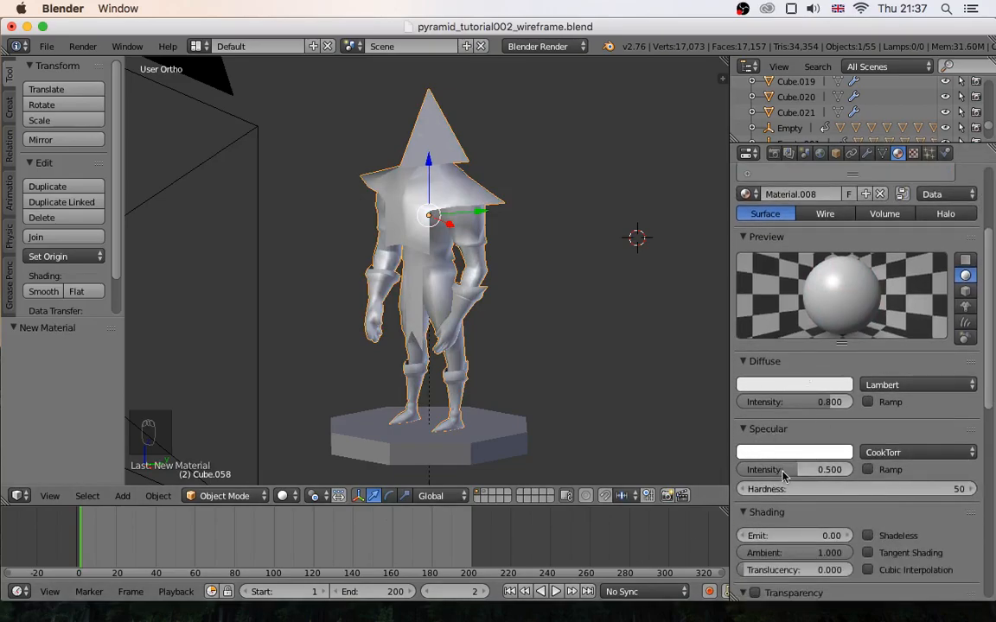
pyautogui.moveTo(798, 471); pyautogui.dragTo(760, 471)
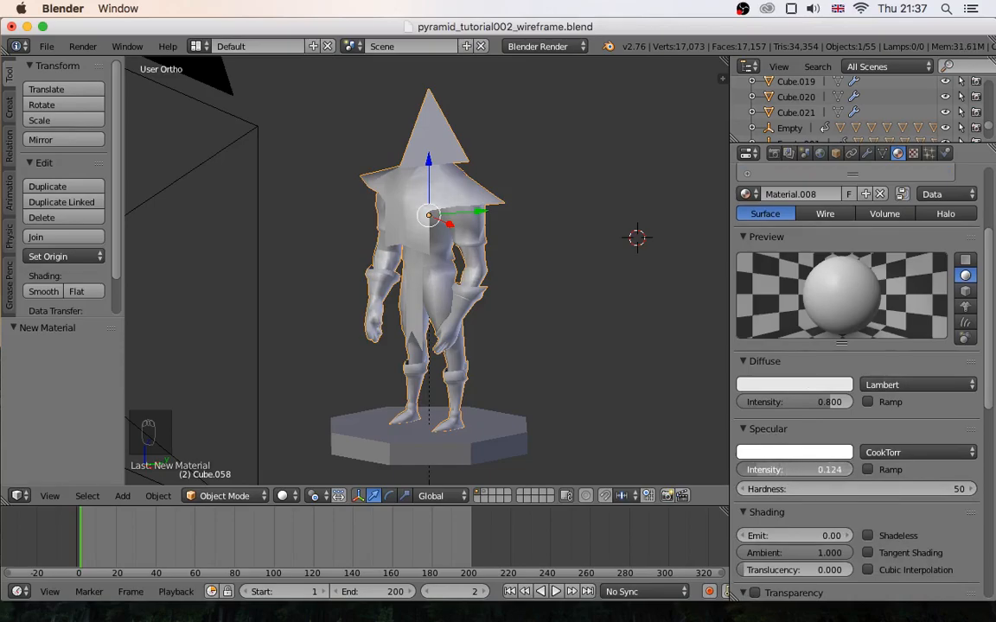
pyautogui.hotkey('shift', 'z')
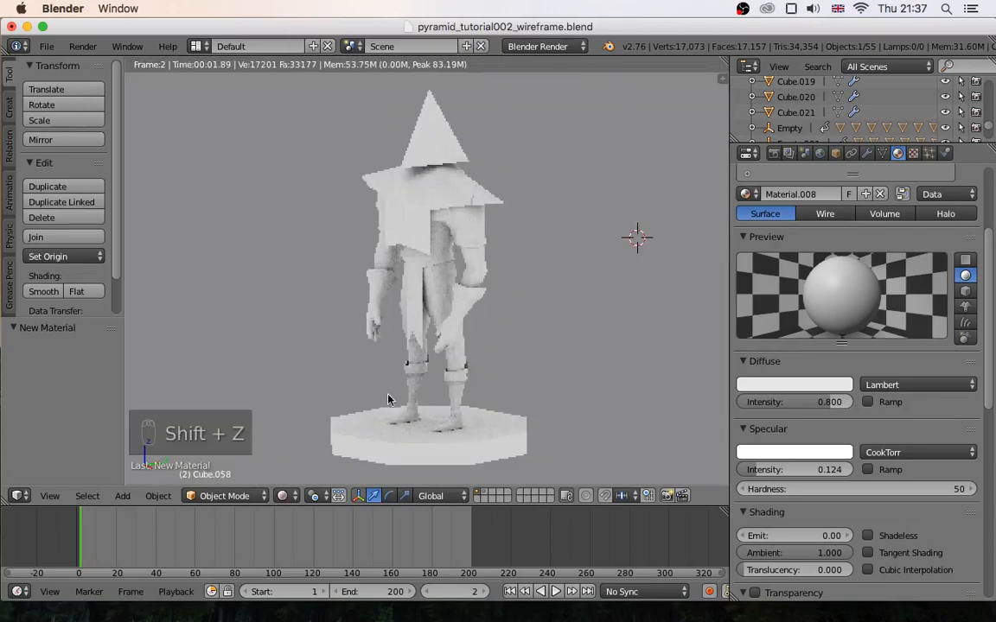
pyautogui.click(288, 496)
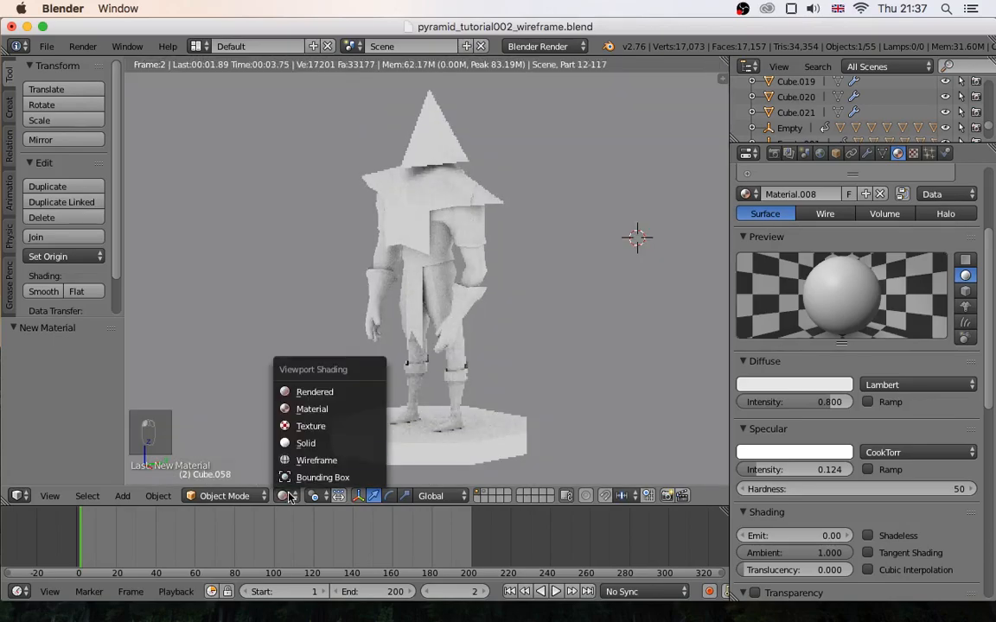
pyautogui.click(306, 443)
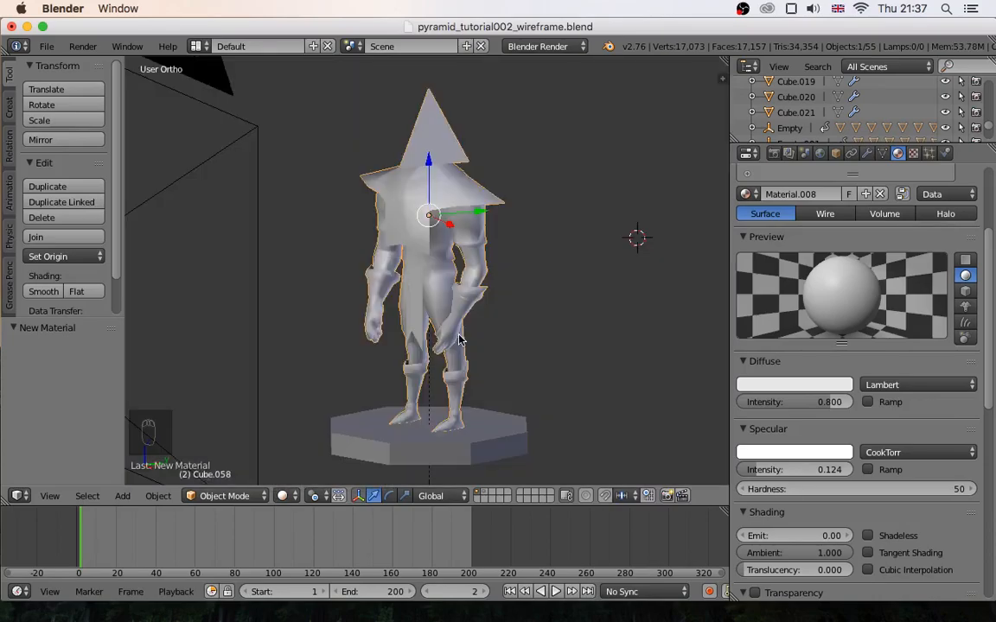
# - Set the new material's specular intensity to about 0.386 while viewing the rendered preview, and return to solid shading
pyautogui.hotkey('shift', 'z')
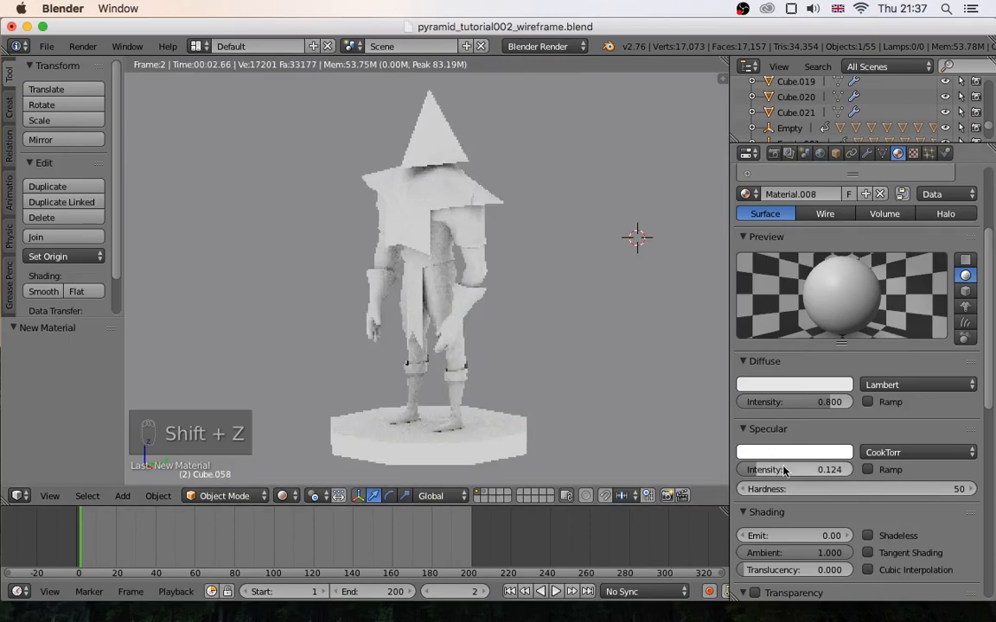
pyautogui.click(782, 469)
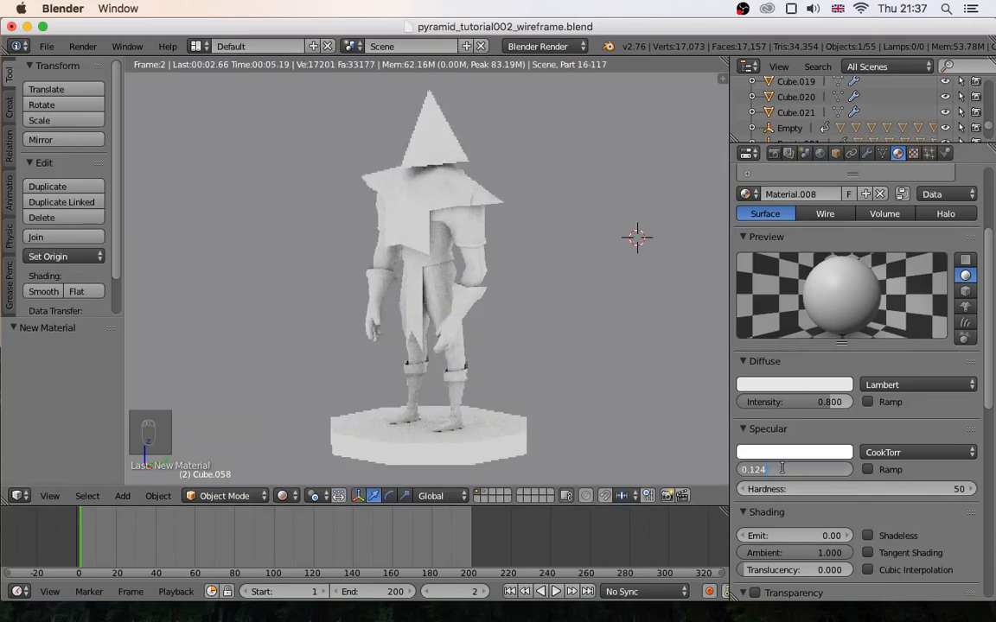
pyautogui.press('Return')
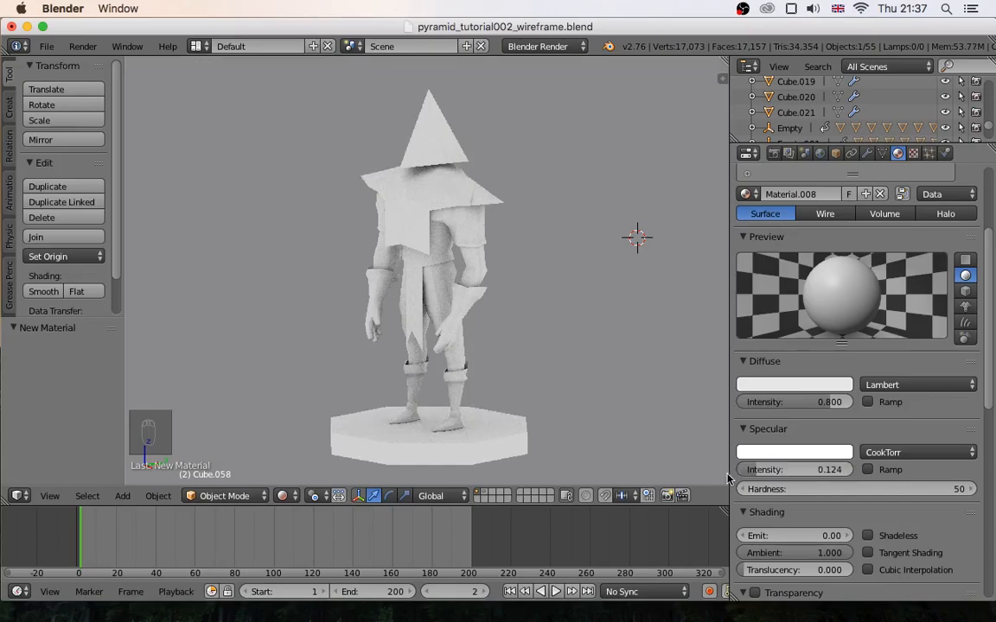
pyautogui.moveTo(754, 471); pyautogui.dragTo(784, 470)
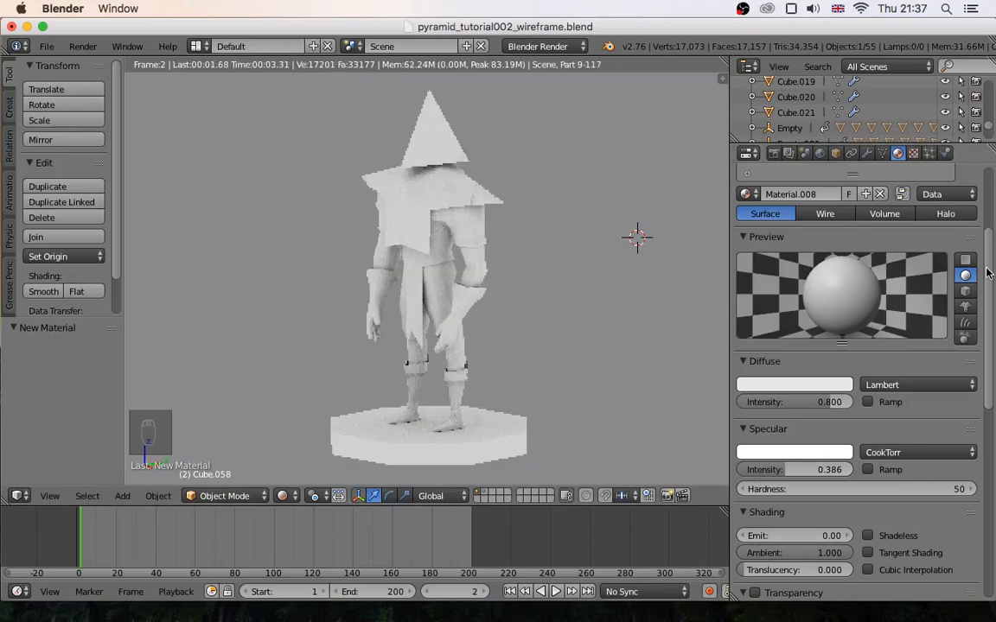
pyautogui.moveTo(987, 273); pyautogui.dragTo(988, 198)
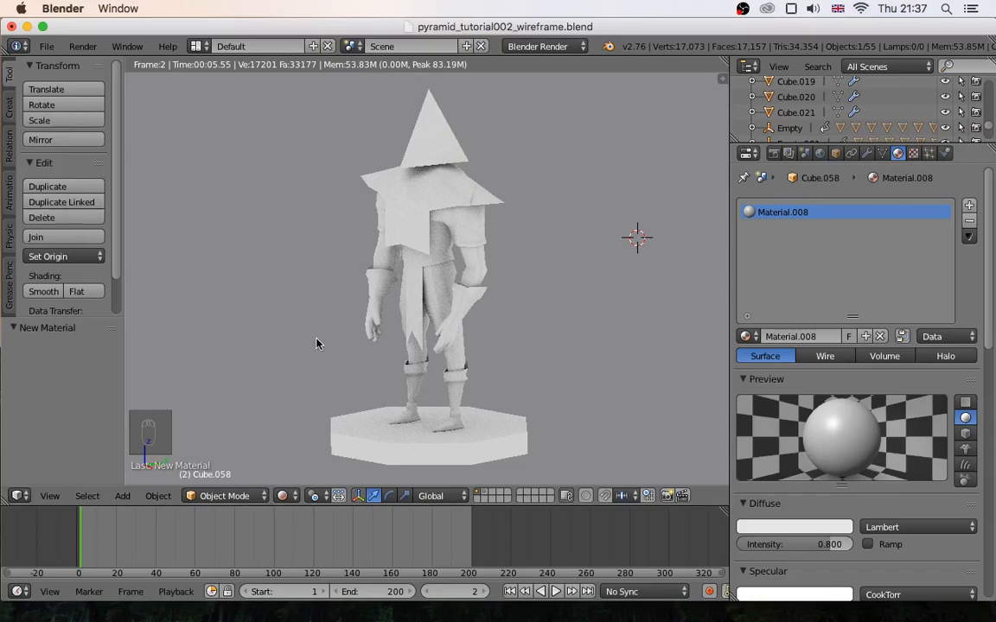
pyautogui.hotkey('shift', 'z')
# - Collapse the character's Mirror modifier settings and add a Wireframe modifier after it
pyautogui.click(867, 153)
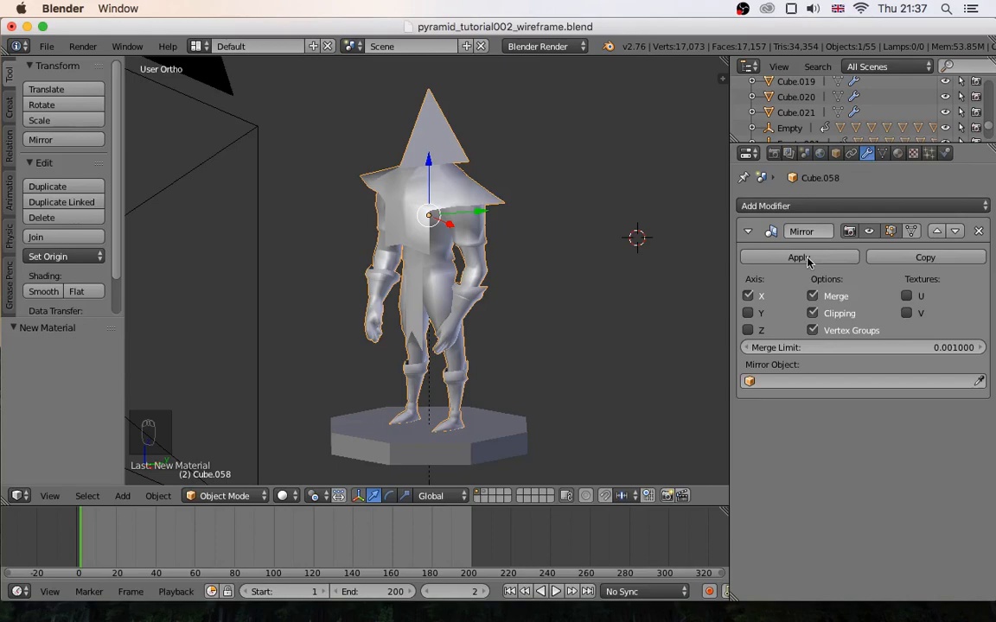
pyautogui.click(749, 232)
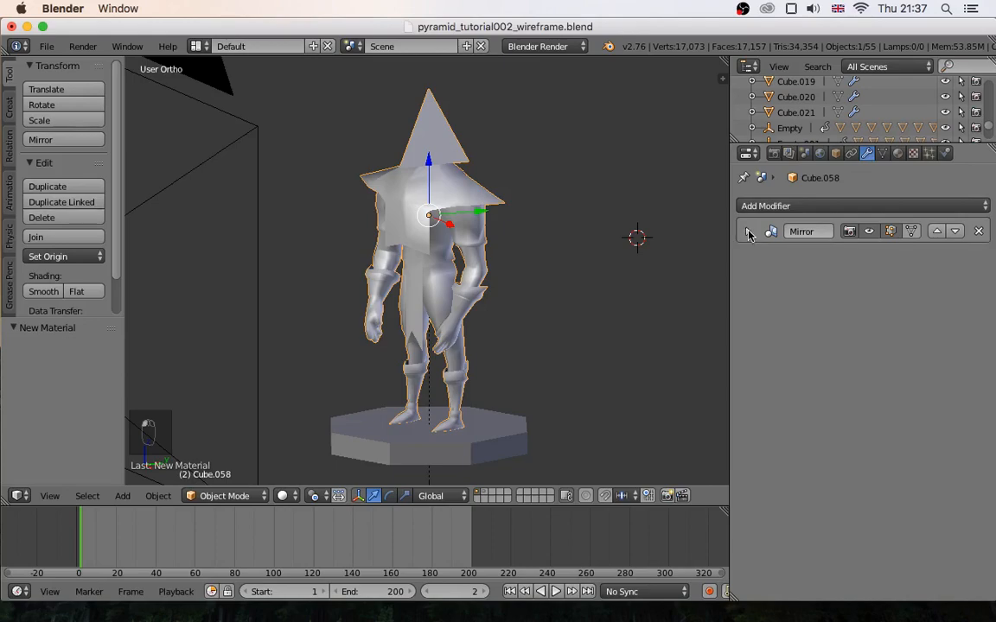
pyautogui.click(869, 208)
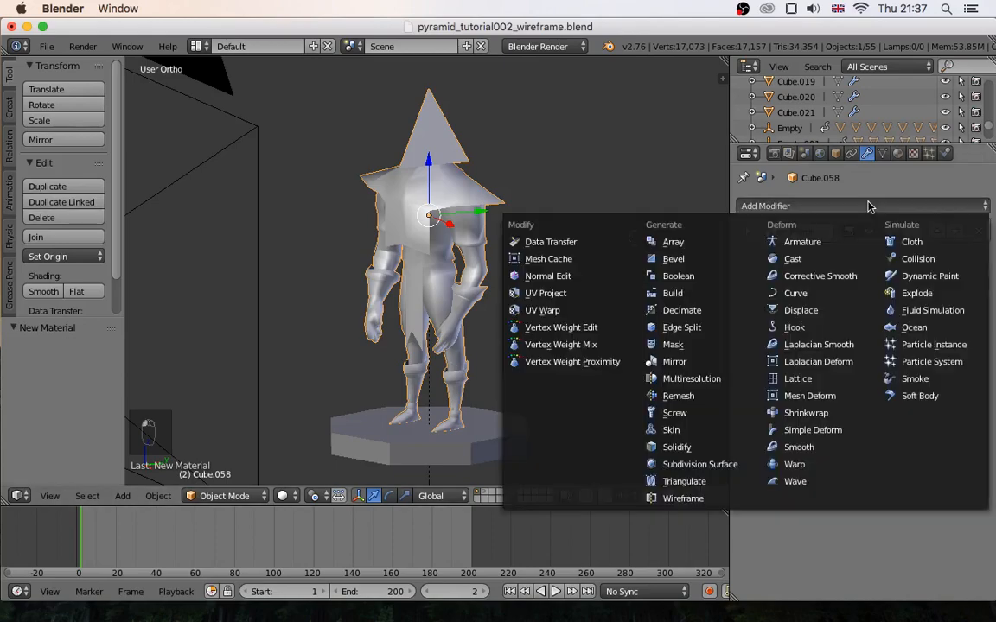
pyautogui.click(683, 500)
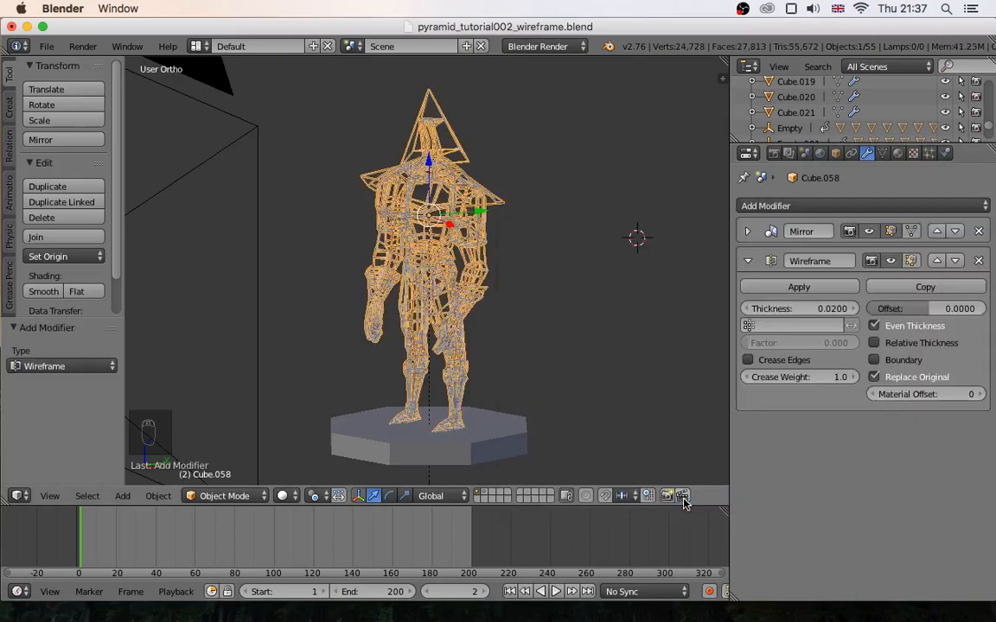
# - Examine the character's wireframe struts up close and from further away, both selected and deselected
pyautogui.moveTo(462, 197); pyautogui.dragTo(426, 227, button='middle')
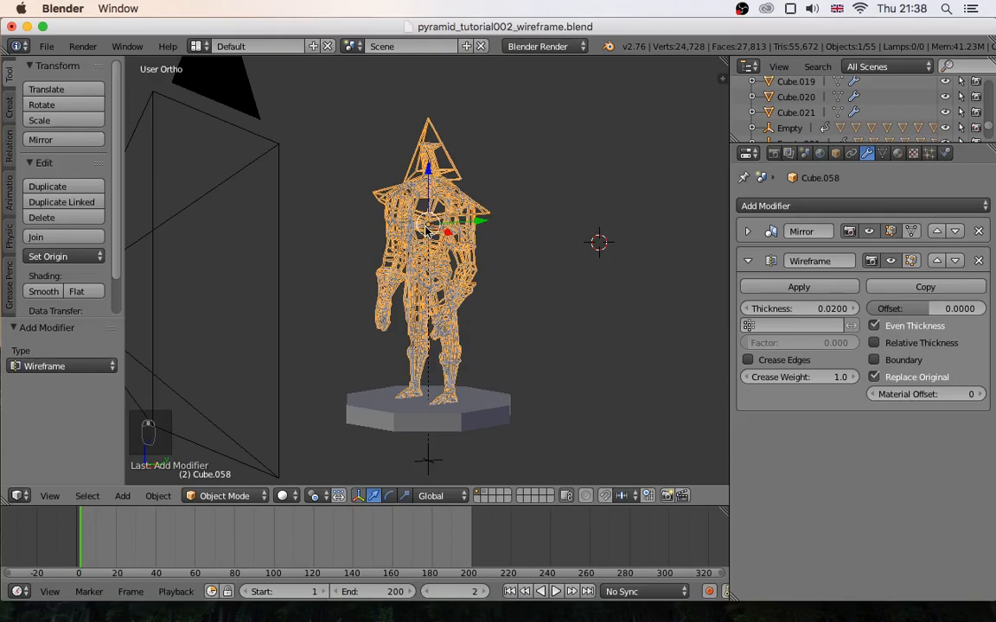
pyautogui.scroll(2, 426, 227)
pyautogui.scroll(-1, 425, 227)
pyautogui.press('a')
pyautogui.moveTo(425, 226); pyautogui.dragTo(439, 230, button='middle')
pyautogui.scroll(-1, 438, 230)
pyautogui.scroll(5, 438, 234)
pyautogui.scroll(-3, 491, 228)
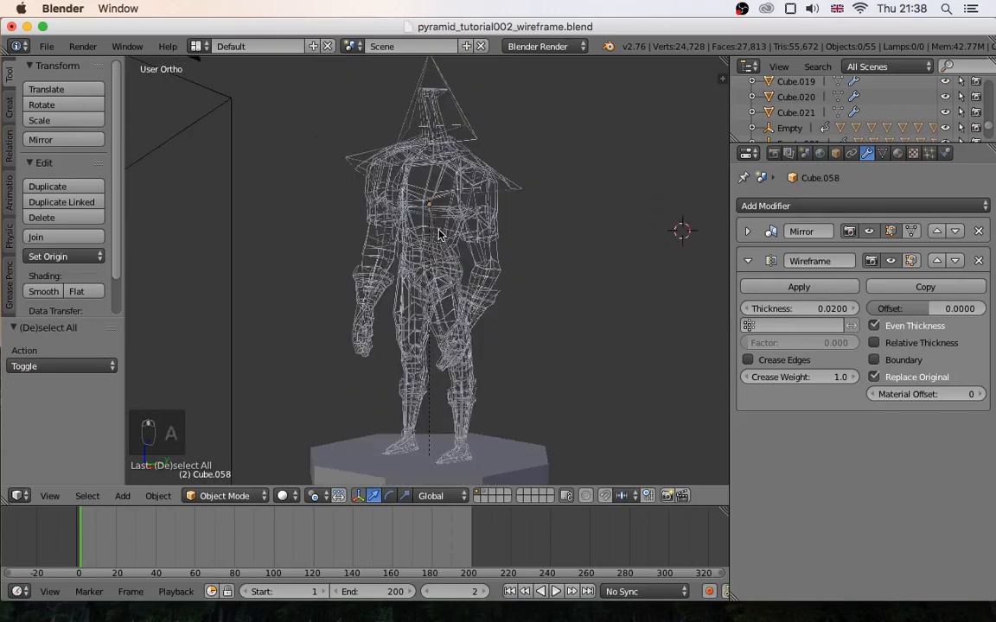
pyautogui.scroll(-1, 492, 227)
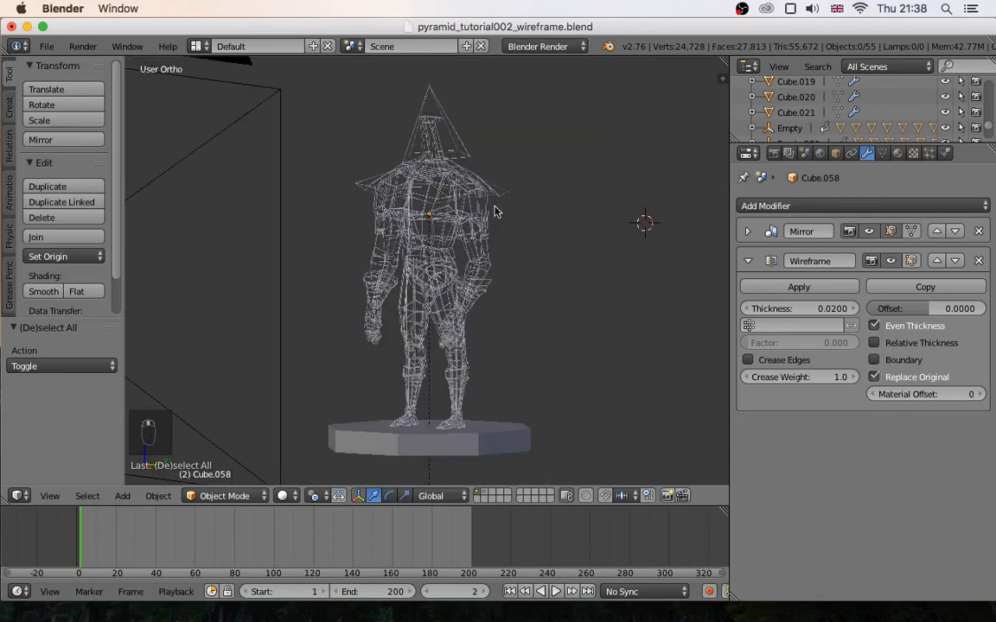
pyautogui.rightClick(456, 150)
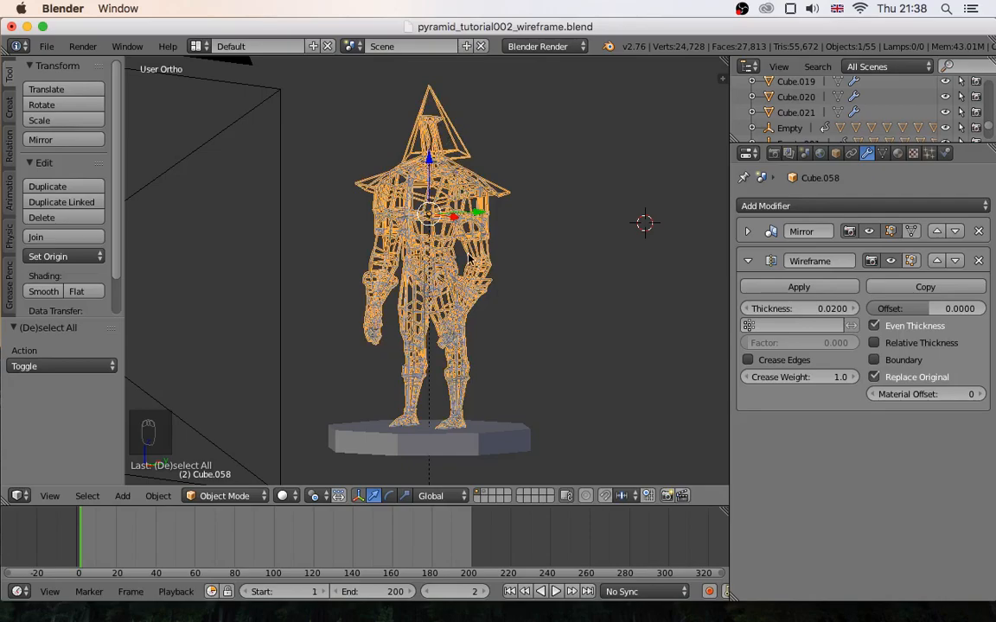
pyautogui.press('a')
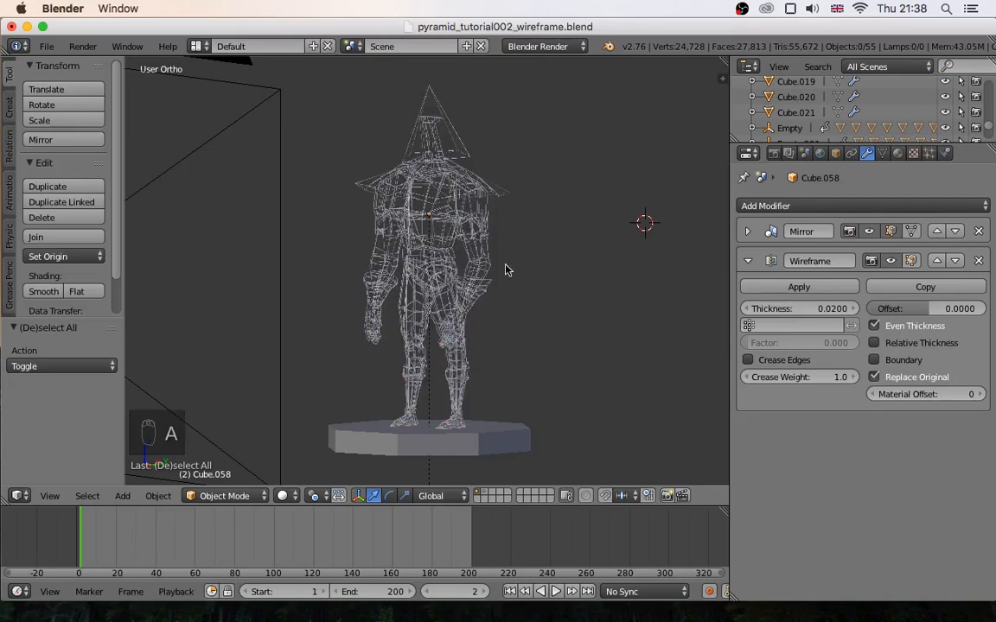
# - Turn off Replace Original in the Wireframe modifier and inspect the wire edges over the character's solid surface
pyautogui.click(875, 378)
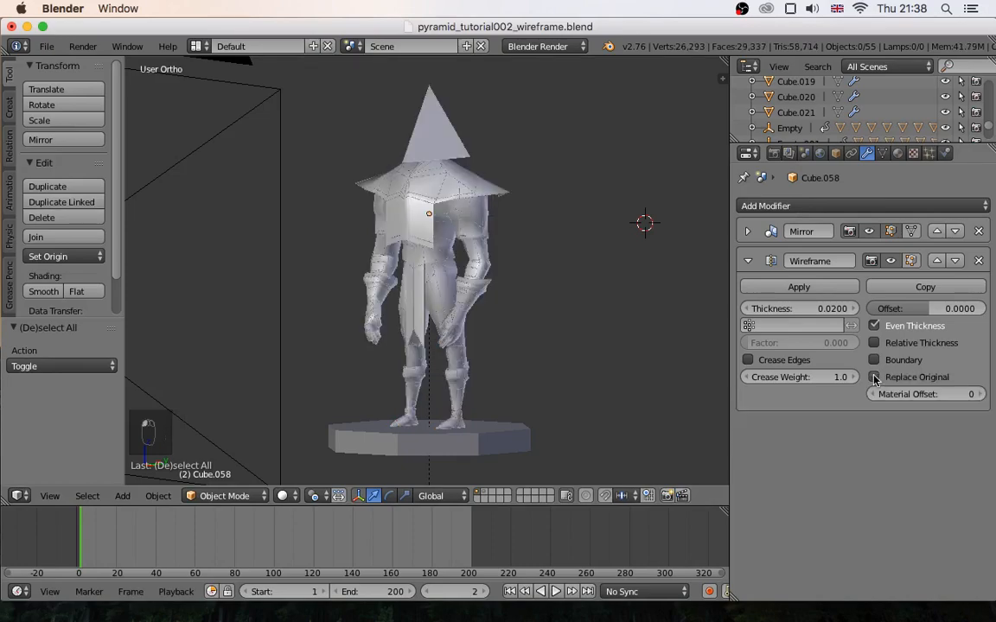
pyautogui.scroll(-2, 419, 225)
pyautogui.moveTo(418, 226)
pyautogui.mouseDown(button='middle')
pyautogui.moveTo(442, 229)
pyautogui.moveTo(426, 228)
pyautogui.mouseUp(button='middle')
pyautogui.scroll(2, 426, 228)
pyautogui.scroll(1, 426, 228)
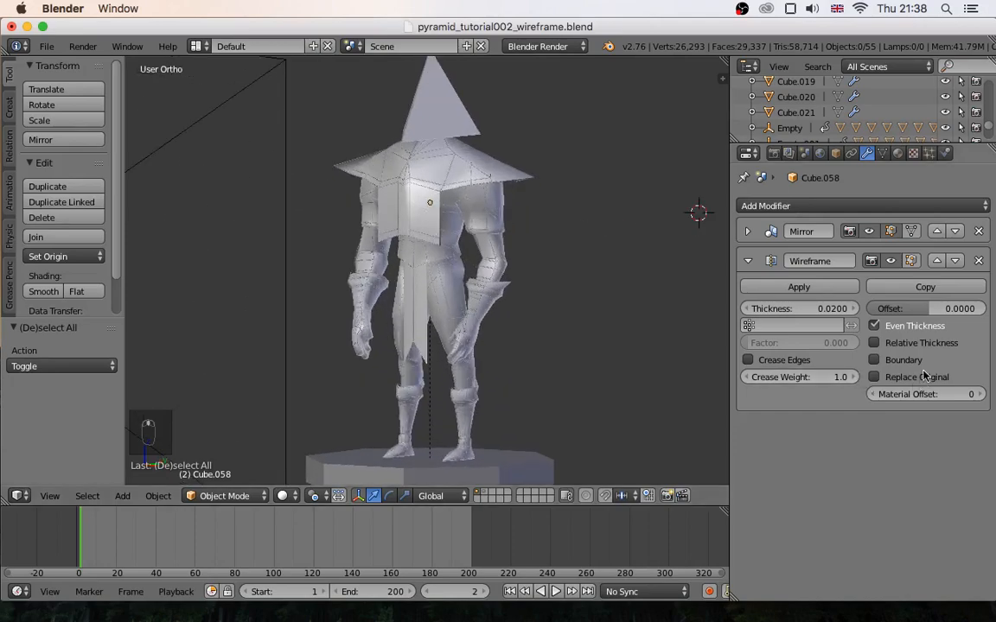
pyautogui.moveTo(344, 211); pyautogui.dragTo(430, 236, button='middle')
pyautogui.scroll(5, 459, 187)
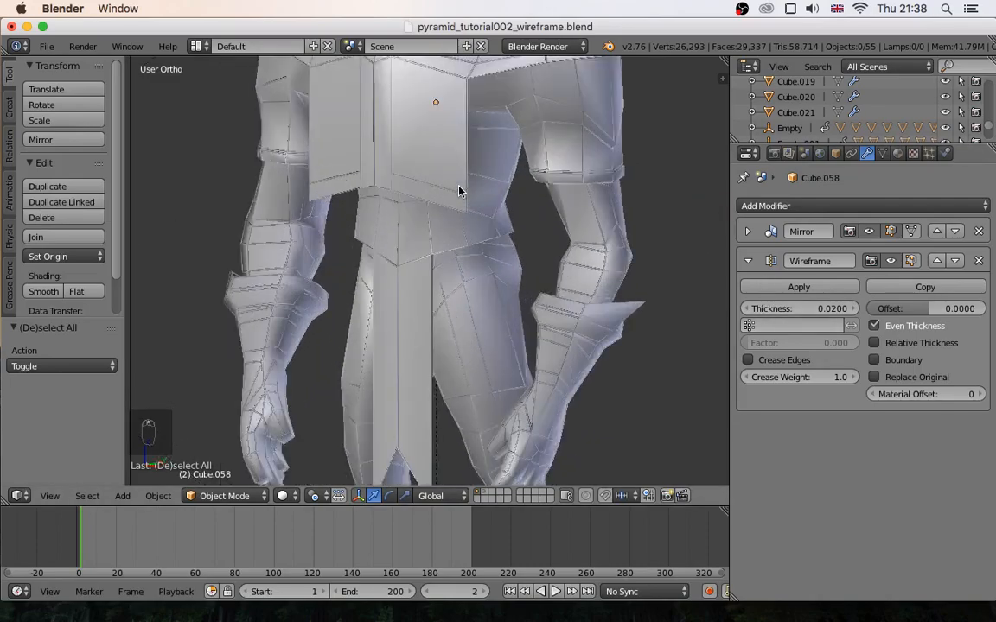
pyautogui.scroll(-6, 459, 190)
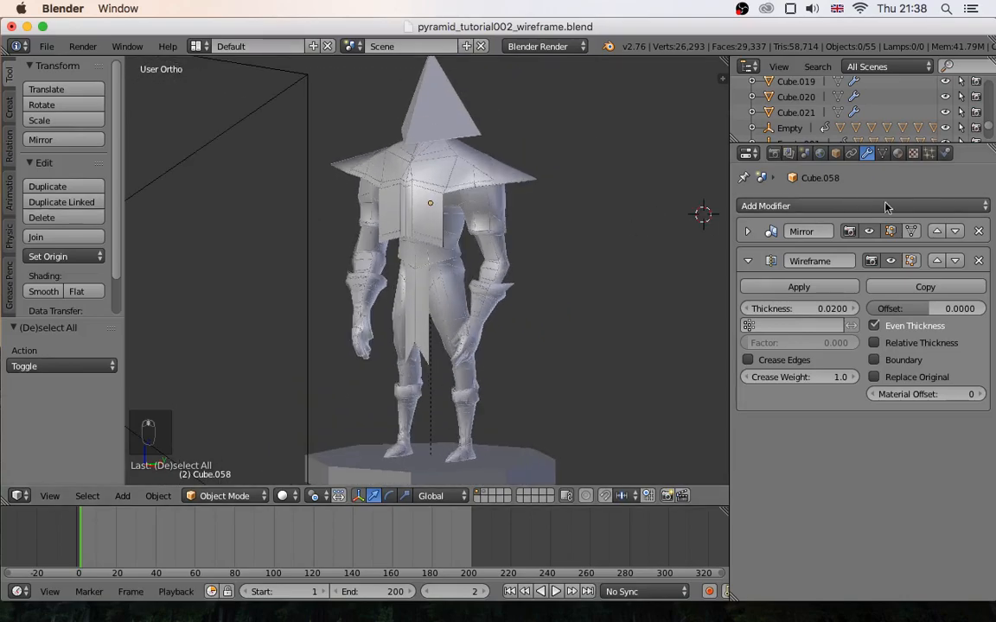
# - Select the character, add a second material slot and create a new material in it
pyautogui.click(897, 153)
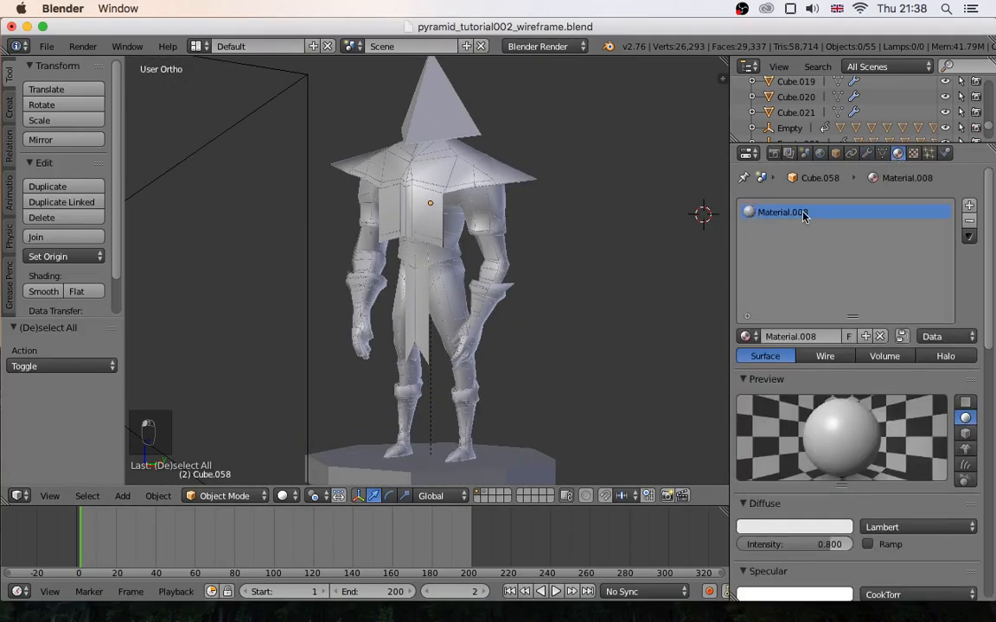
pyautogui.rightClick(380, 183)
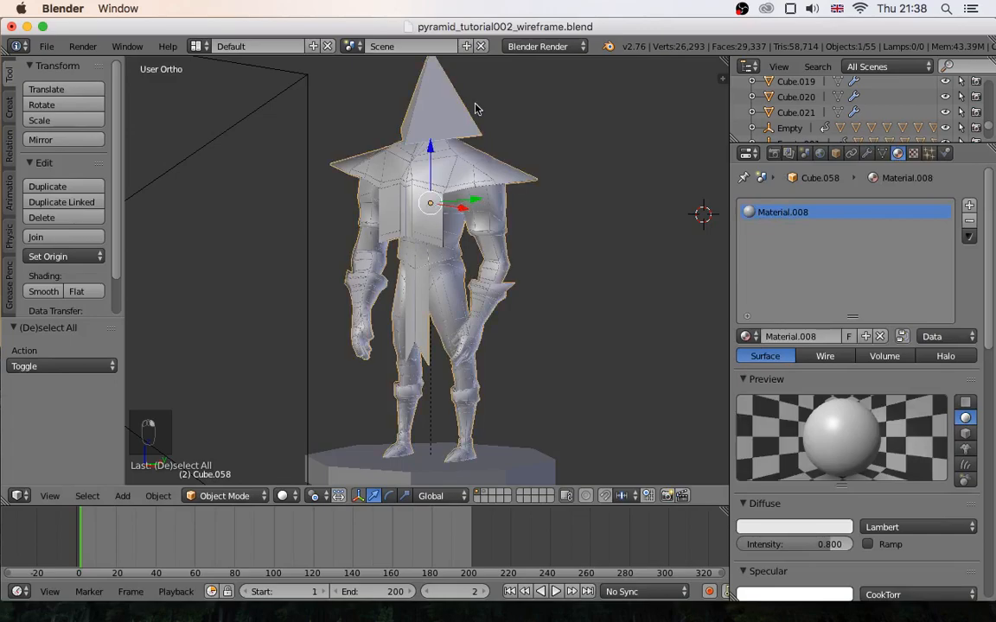
pyautogui.click(969, 205)
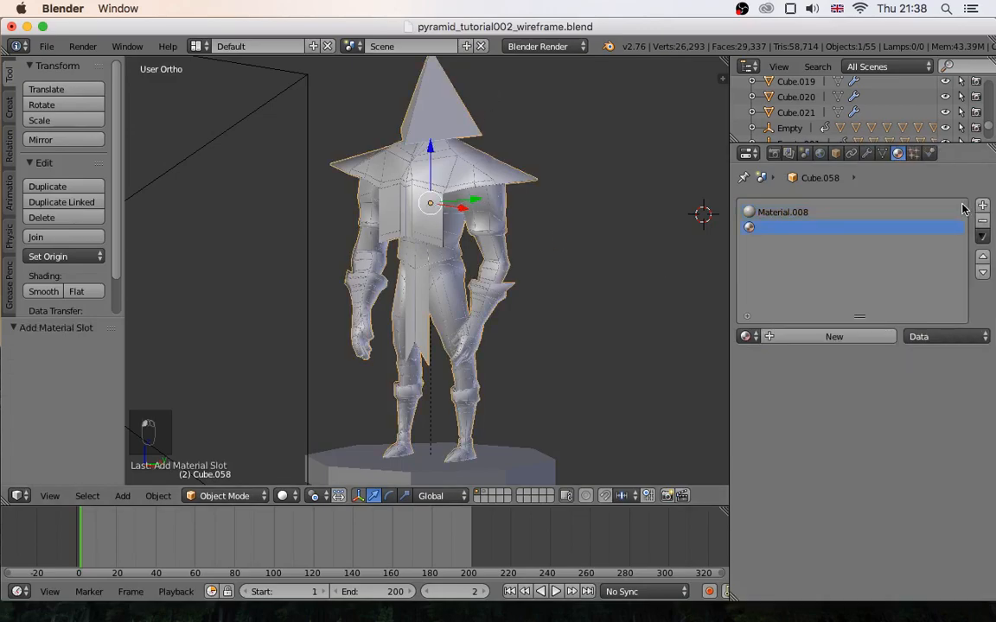
pyautogui.click(828, 337)
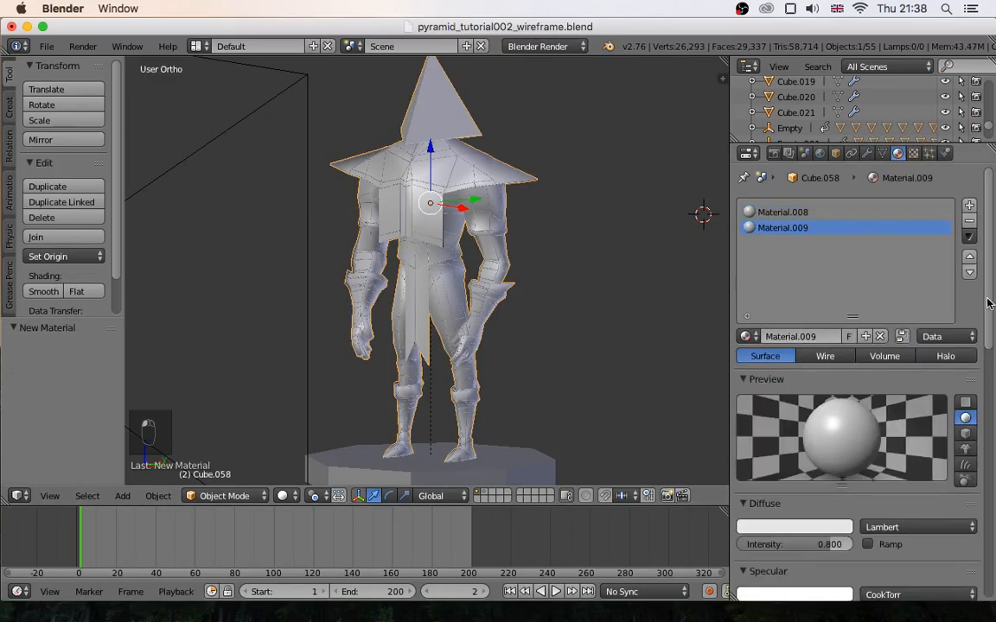
# - Darken the second material's diffuse colour to near black and set its specular intensity to 0
pyautogui.scroll(-5, 891, 277)
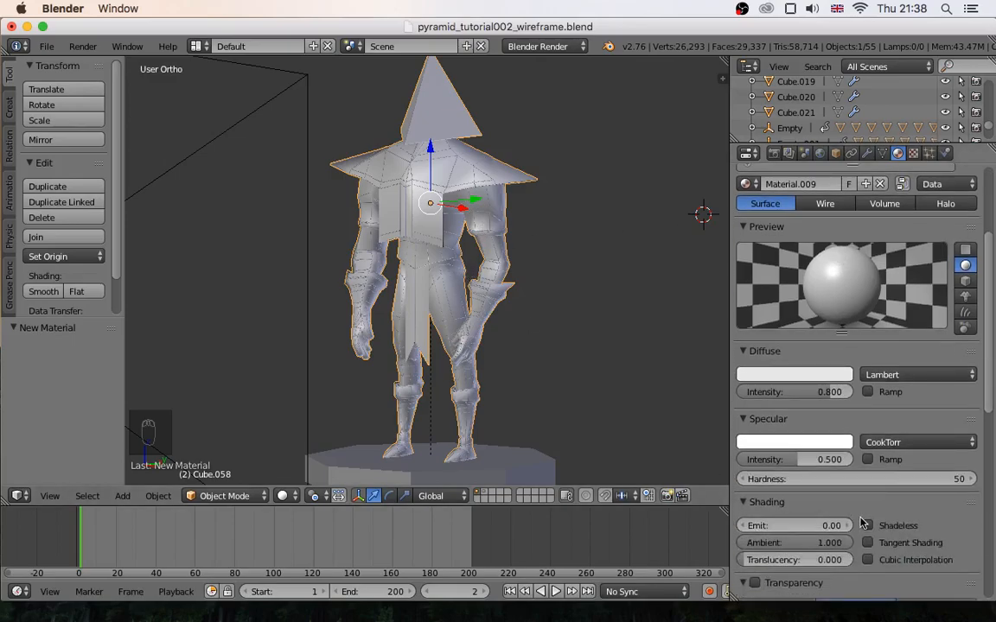
pyautogui.scroll(1, 984, 302)
pyautogui.click(767, 396)
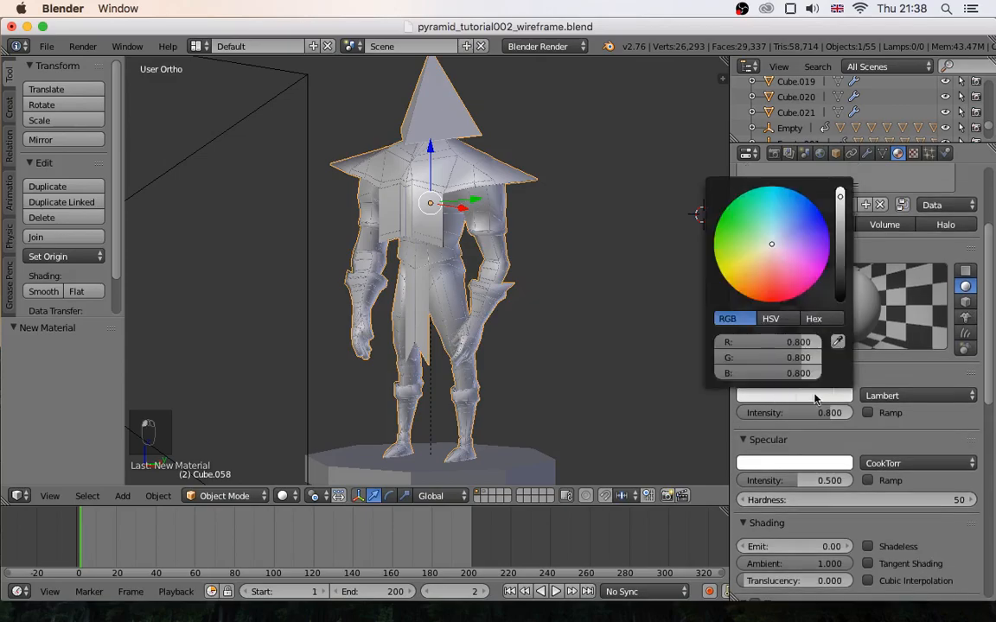
pyautogui.moveTo(840, 260); pyautogui.dragTo(839, 292)
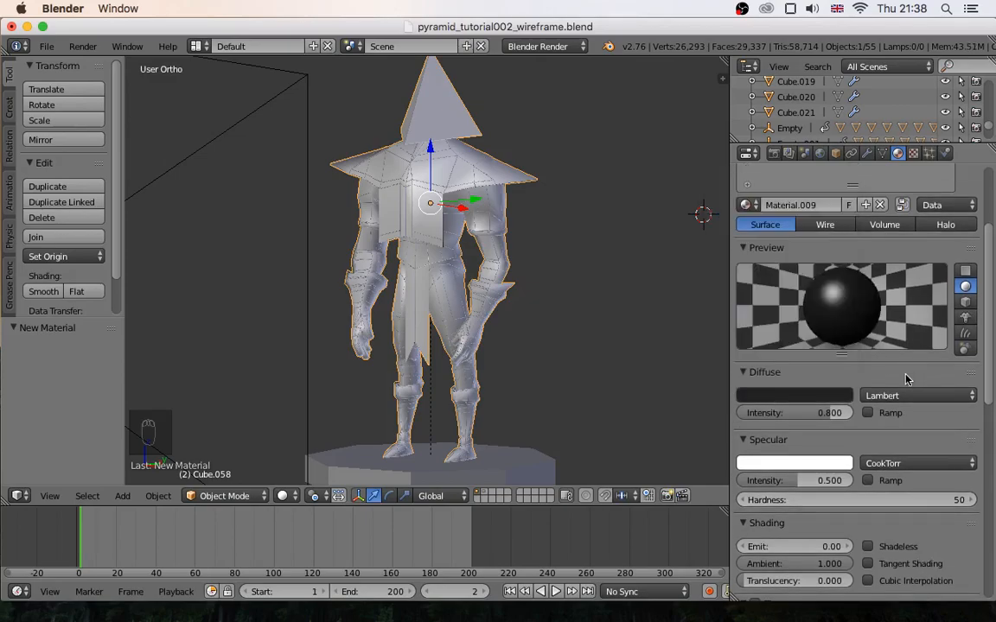
pyautogui.click(975, 373)
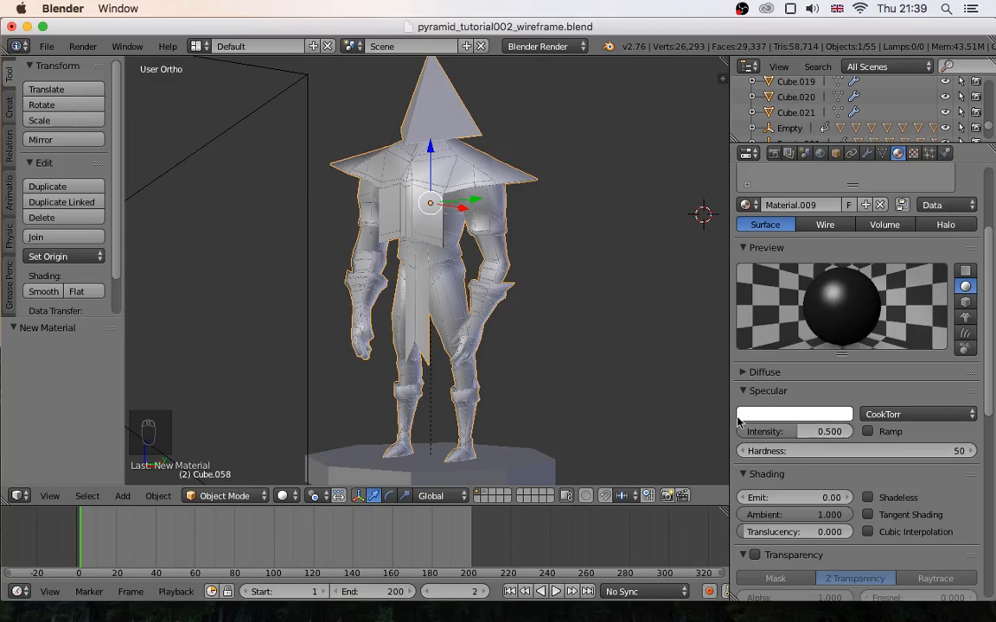
pyautogui.moveTo(798, 431); pyautogui.dragTo(736, 432)
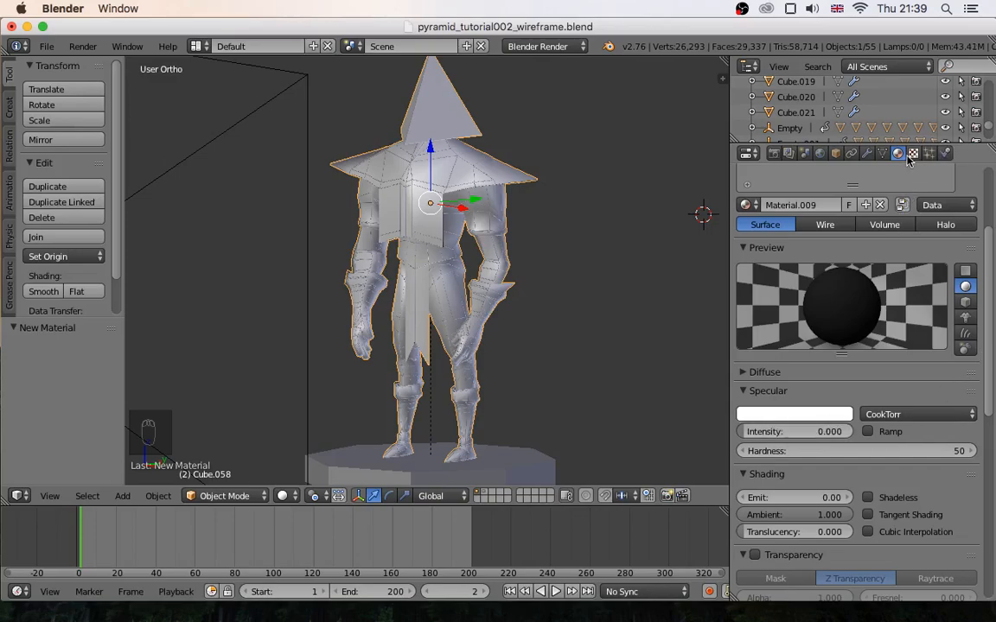
# - Set the Wireframe modifier's material offset to 1 and return to the character's material settings
pyautogui.click(867, 153)
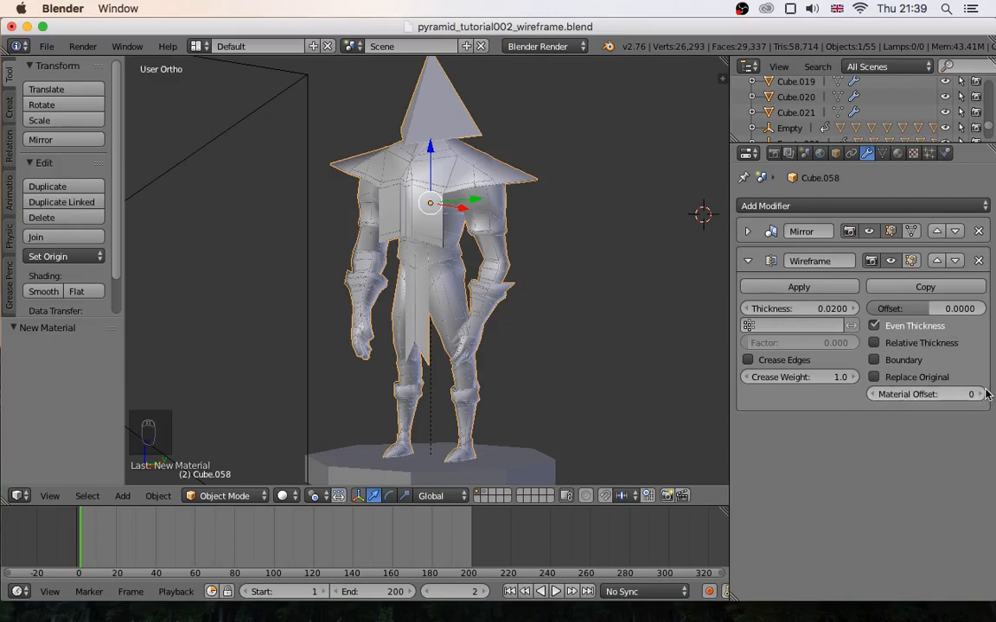
pyautogui.moveTo(916, 403); pyautogui.dragTo(922, 398)
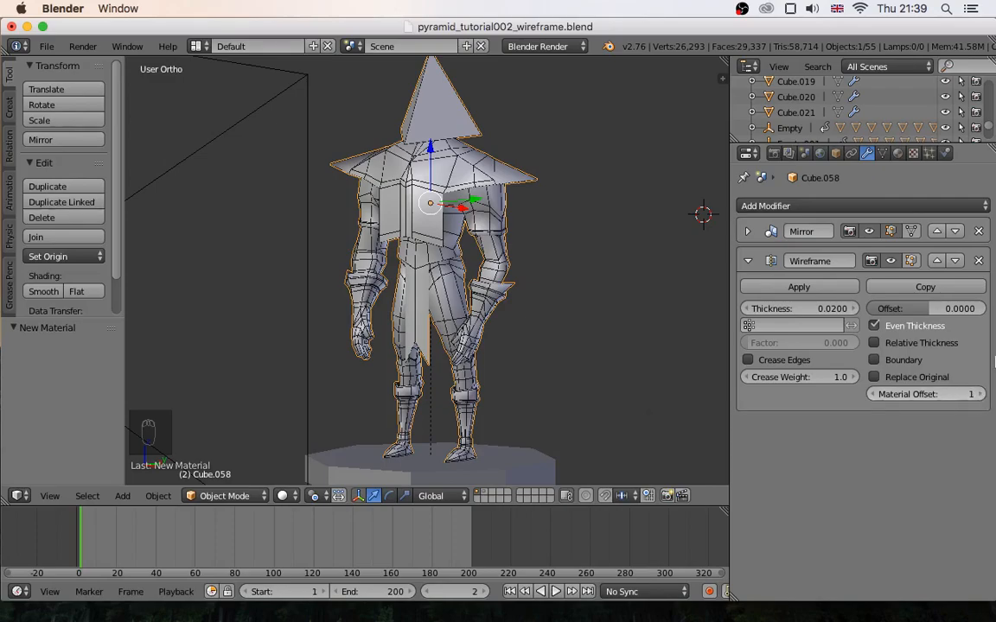
pyautogui.click(898, 154)
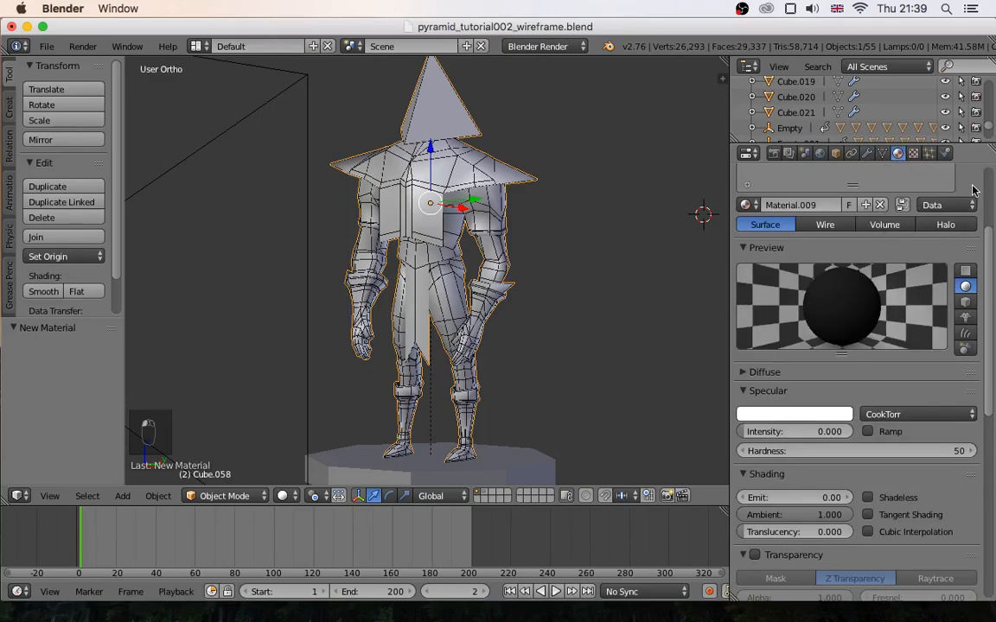
# - Select the character's light material slot and raise the Wireframe modifier's thickness to 0.0214
pyautogui.scroll(5, 991, 249)
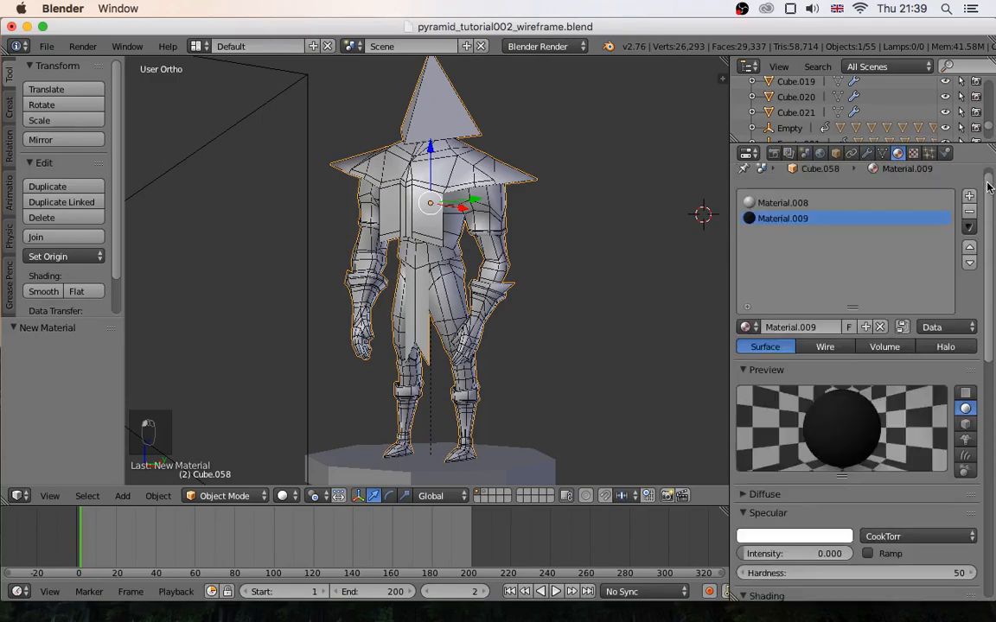
pyautogui.click(770, 214)
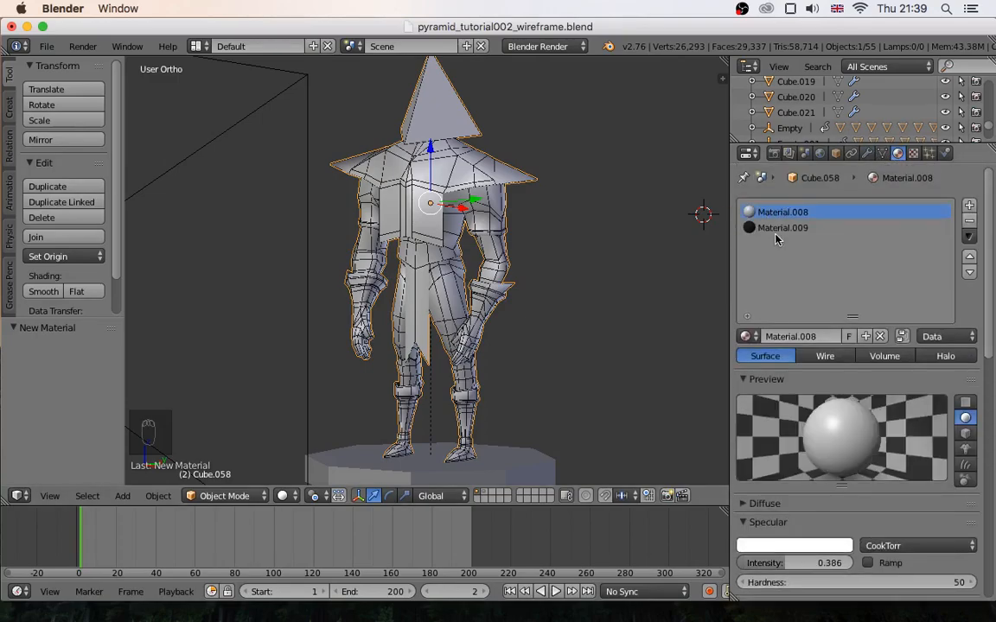
pyautogui.click(867, 153)
pyautogui.scroll(1, 407, 306)
pyautogui.moveTo(407, 307); pyautogui.dragTo(468, 300, button='middle')
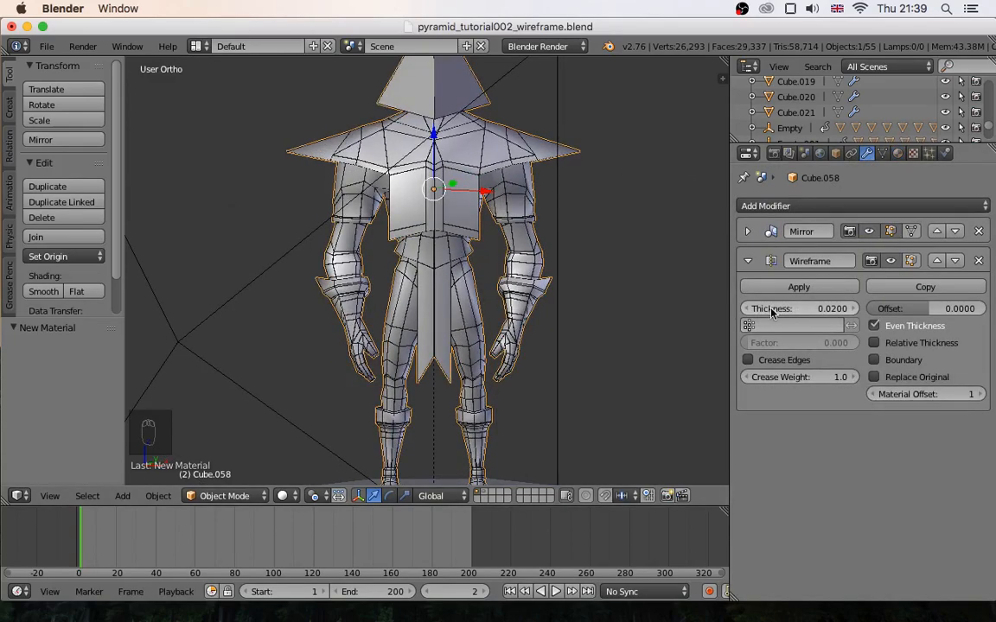
pyautogui.click(854, 307)
pyautogui.click(854, 308)
pyautogui.click(853, 309)
pyautogui.click(853, 309)
pyautogui.click(853, 308)
pyautogui.click(853, 308)
# - Preview the character's torso and arm wires close up in rendered shading, and return to solid shading
pyautogui.scroll(5, 581, 204)
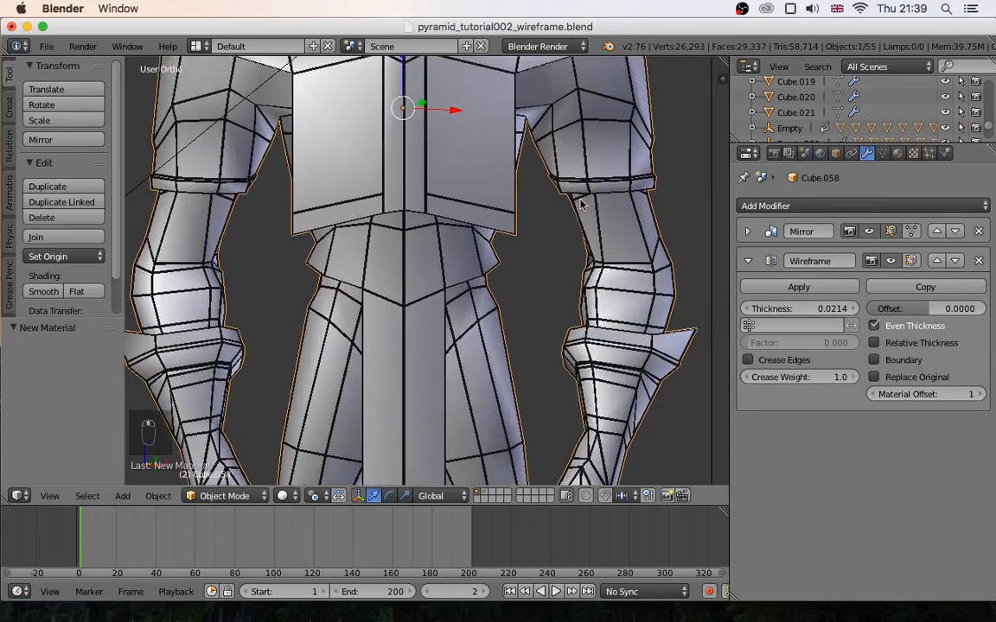
pyautogui.keyDown('shift'); pyautogui.moveTo(581, 204); pyautogui.dragTo(506, 261, button='middle'); pyautogui.keyUp('shift')
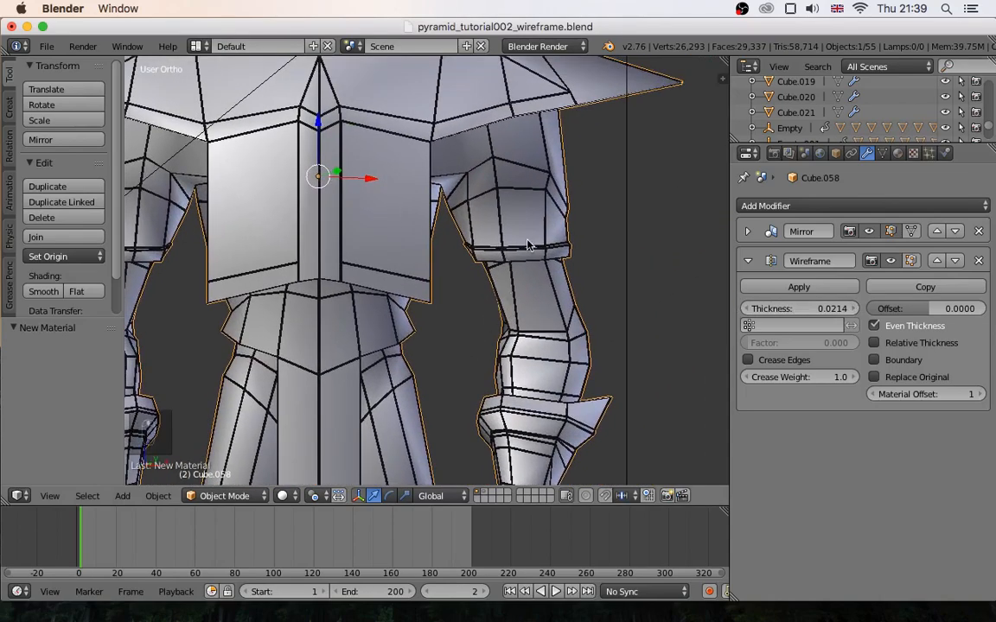
pyautogui.hotkey('shift', 'z')
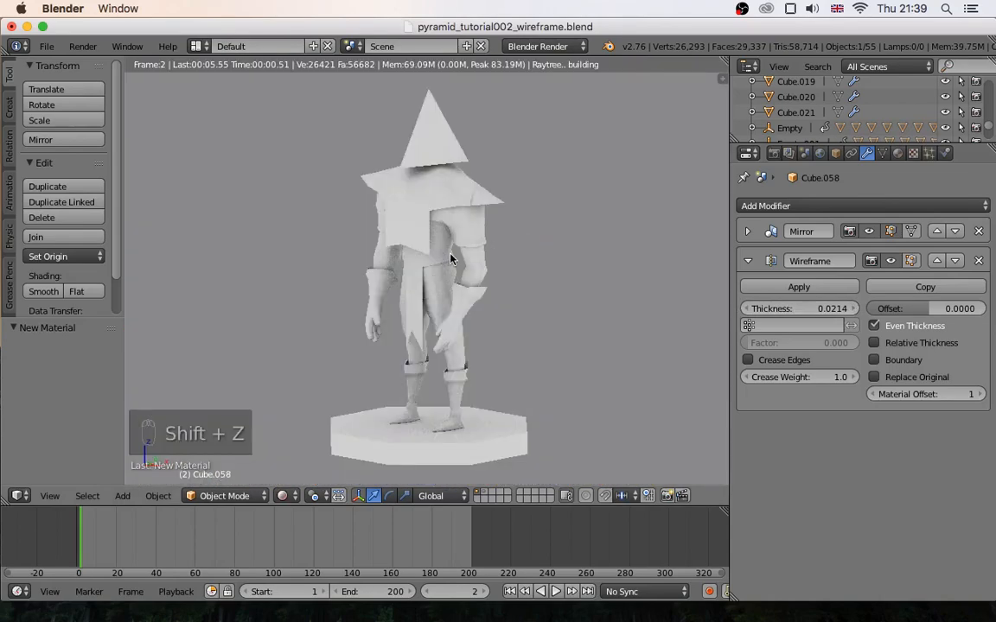
pyautogui.scroll(6, 449, 258)
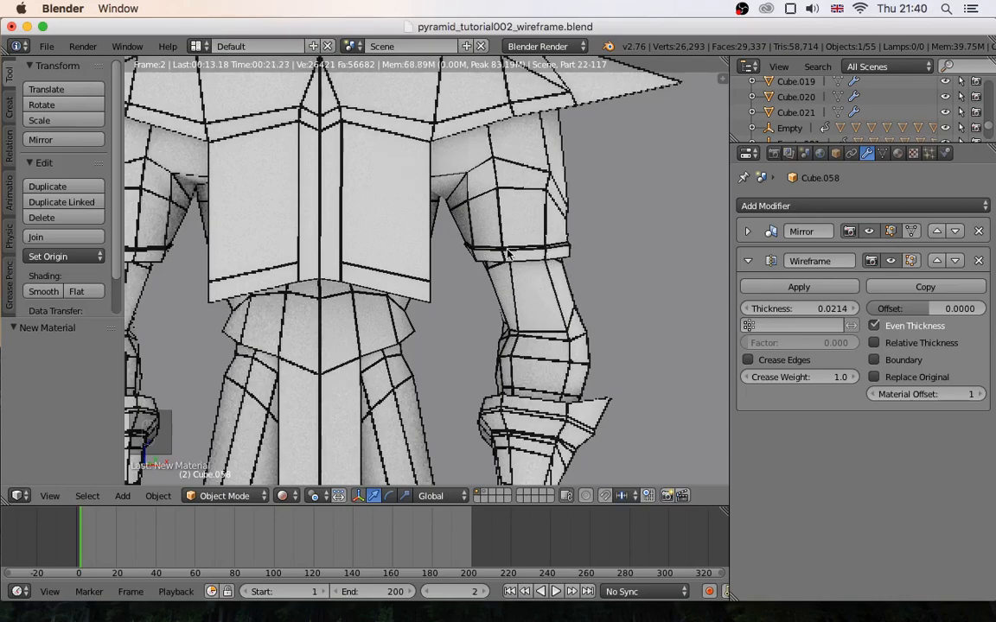
pyautogui.scroll(-2, 508, 253)
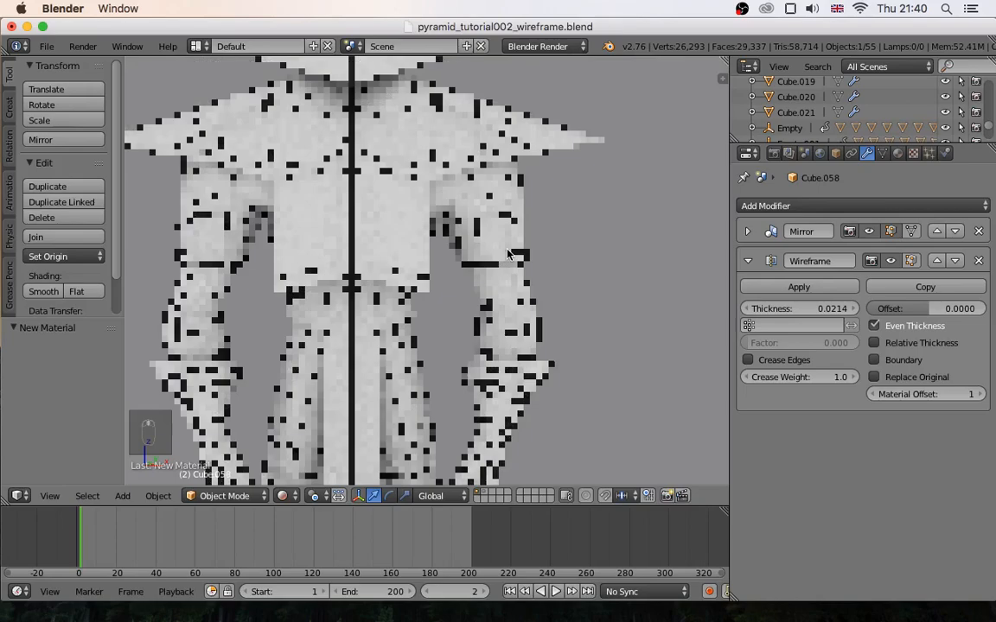
pyautogui.scroll(4, 508, 253)
pyautogui.hotkey('shift', 'z')
# - Examine the character's underlying mesh around the arm and torso in Edit Mode with nothing selected, and return to Object Mode
pyautogui.moveTo(563, 253); pyautogui.dragTo(551, 268, button='middle')
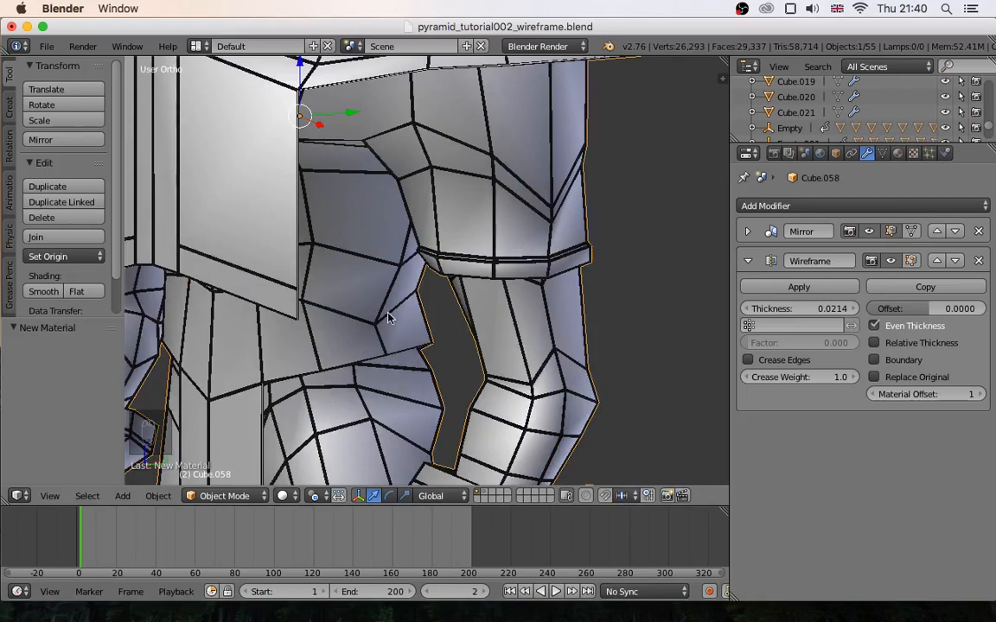
pyautogui.click(224, 495)
pyautogui.click(222, 461)
pyautogui.press('a')
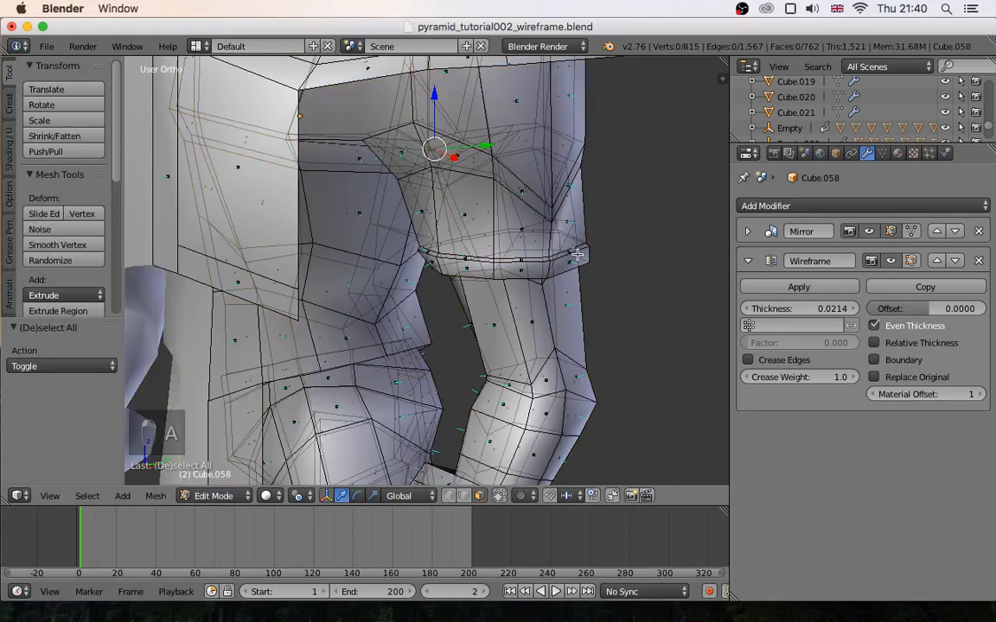
pyautogui.moveTo(577, 254); pyautogui.dragTo(644, 263, button='middle')
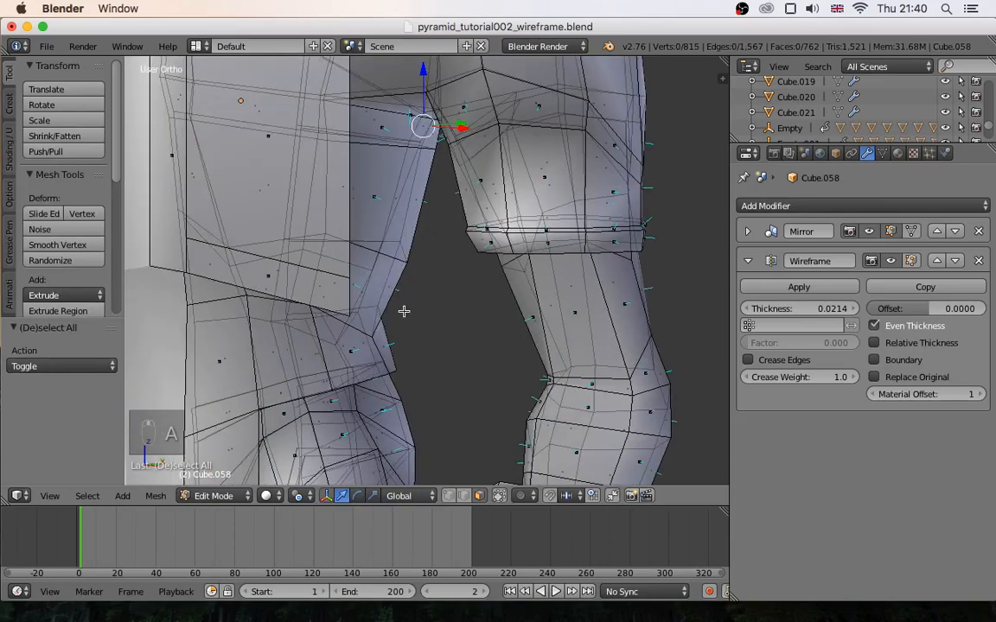
pyautogui.scroll(-6, 402, 311)
pyautogui.scroll(1, 328, 305)
pyautogui.moveTo(329, 304); pyautogui.dragTo(329, 406, button='middle')
pyautogui.click(214, 495)
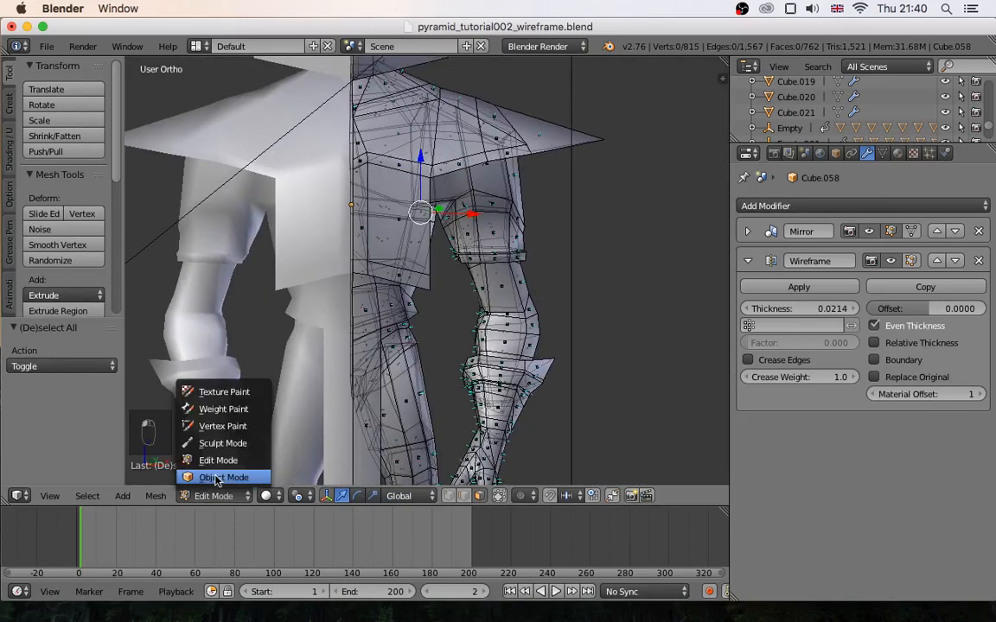
pyautogui.click(216, 478)
# - Add a Subdivision Surface modifier to the character and move it above the Wireframe modifier
pyautogui.scroll(-3, 381, 271)
pyautogui.moveTo(568, 278); pyautogui.dragTo(510, 275, button='middle')
pyautogui.click(748, 261)
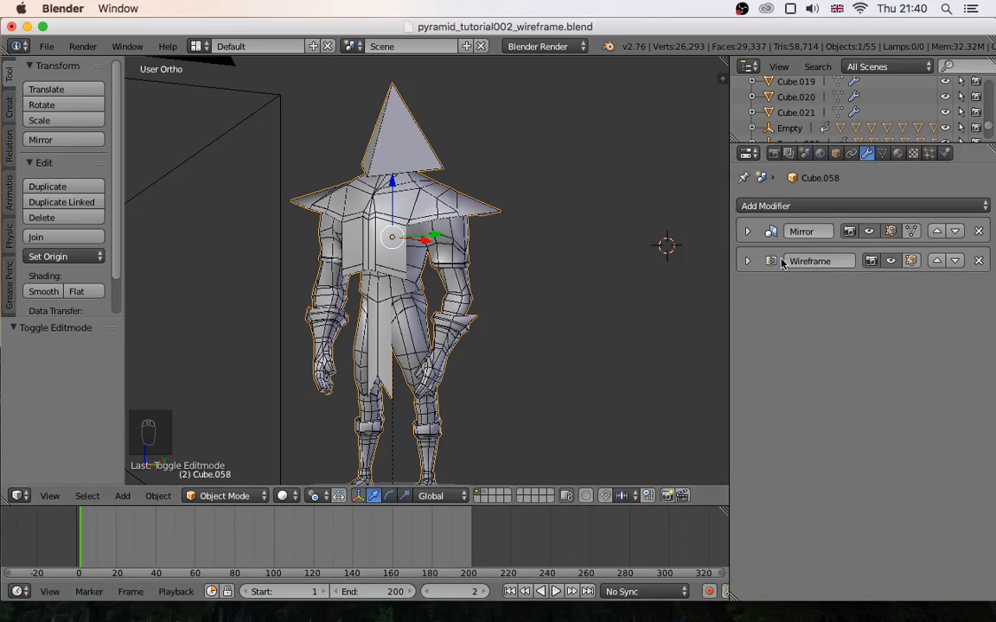
pyautogui.click(832, 208)
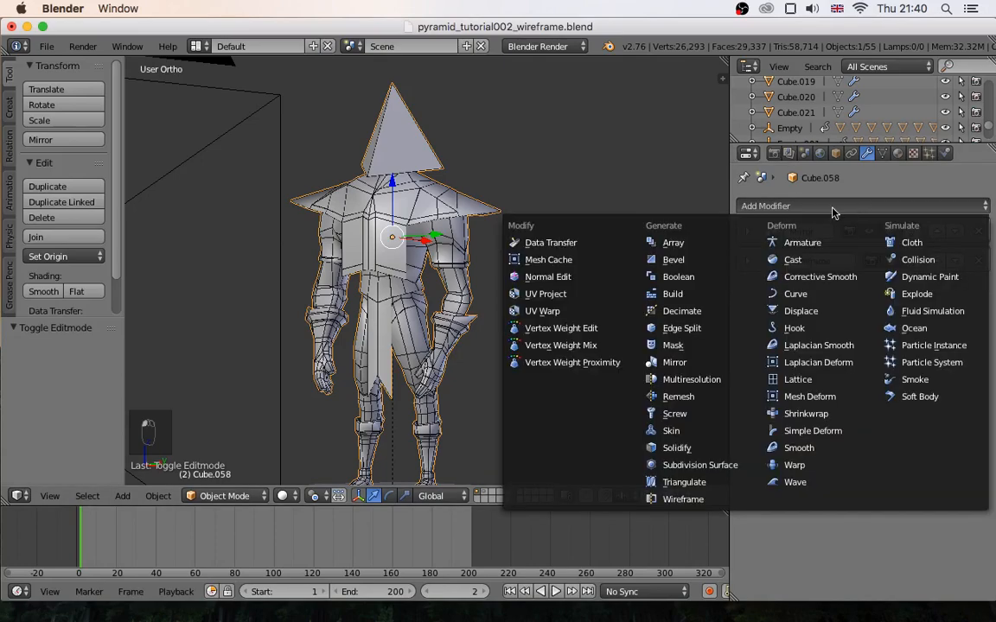
pyautogui.click(700, 467)
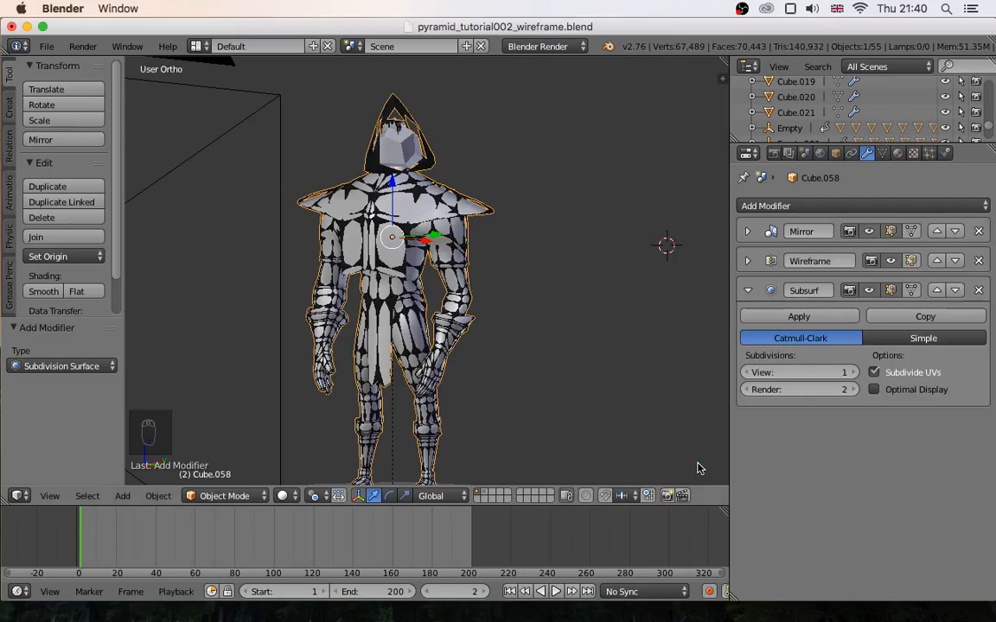
pyautogui.click(936, 291)
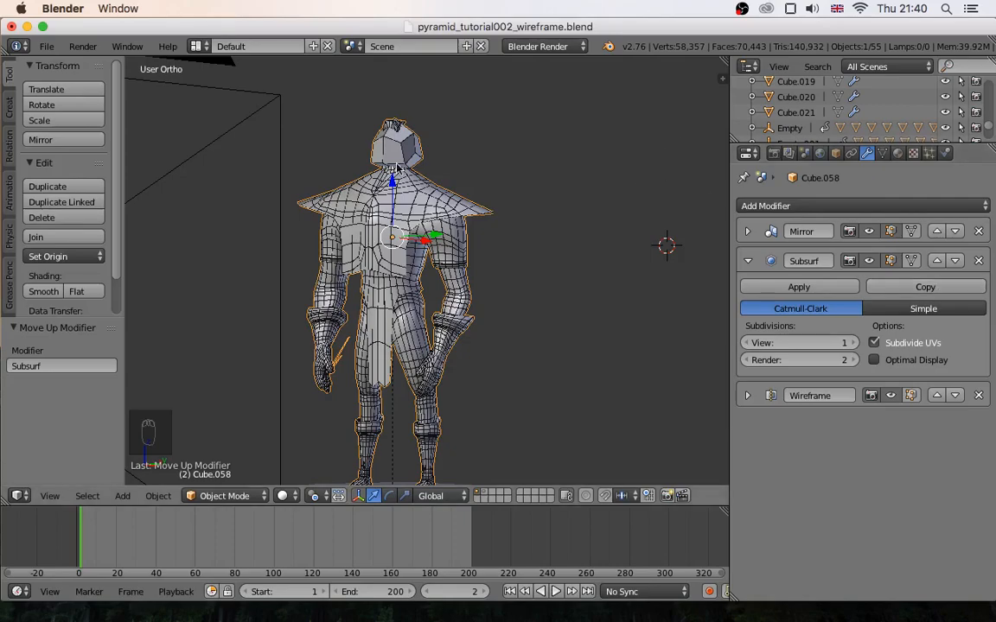
# - Toggle the Subdivision Surface modifier's viewport display and examine the denser wires on the head and torso
pyautogui.click(870, 261)
pyautogui.click(870, 261)
pyautogui.scroll(-1, 385, 144)
pyautogui.moveTo(385, 144); pyautogui.dragTo(407, 226, button='middle')
pyautogui.scroll(2, 398, 148)
pyautogui.scroll(-1, 429, 248)
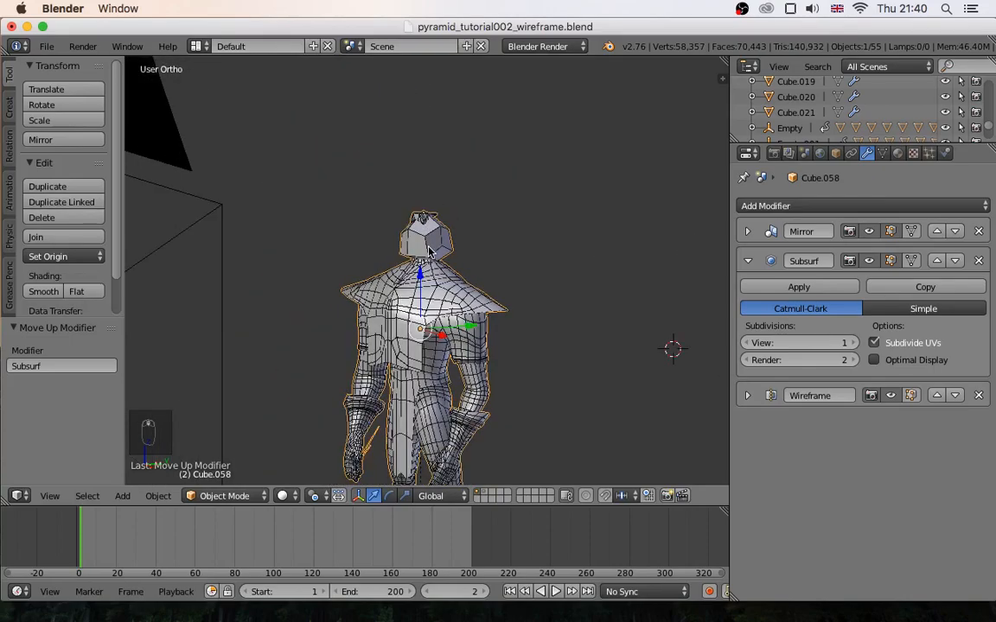
pyautogui.scroll(4, 429, 249)
pyautogui.keyDown('shift'); pyautogui.moveTo(424, 328); pyautogui.dragTo(338, 276, button='middle'); pyautogui.keyUp('shift')
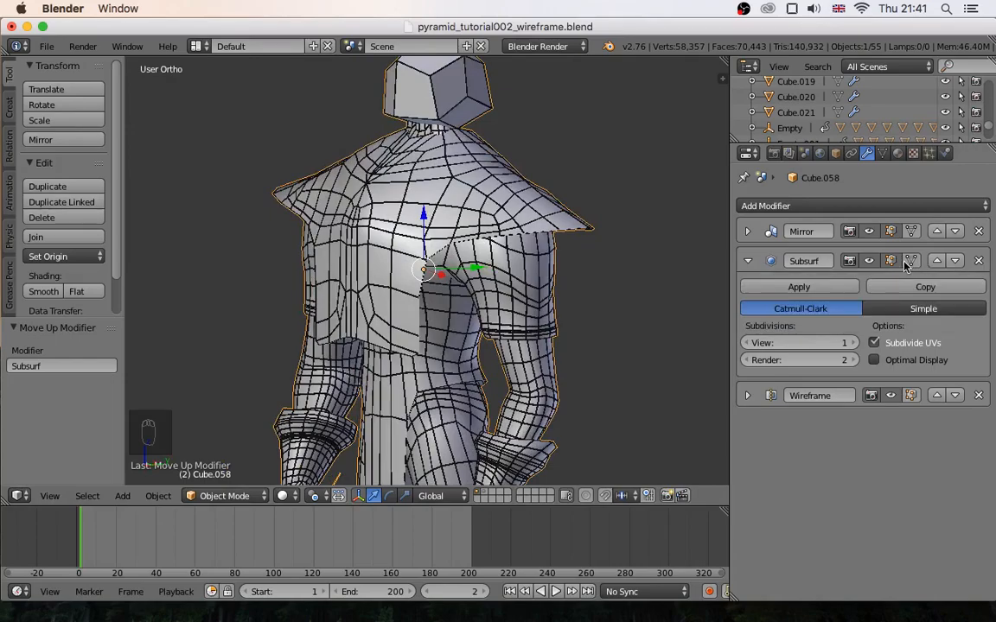
# - Compare the wires with and without subdivision in the viewport, and remove the Subdivision Surface modifier
pyautogui.click(868, 261)
pyautogui.moveTo(363, 312); pyautogui.dragTo(424, 321, button='middle')
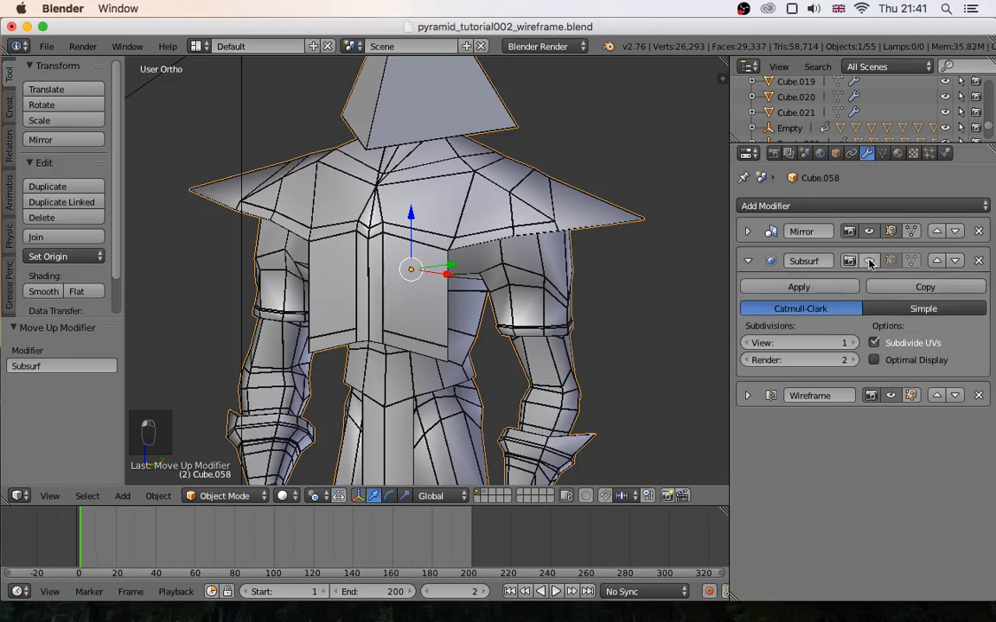
pyautogui.click(870, 261)
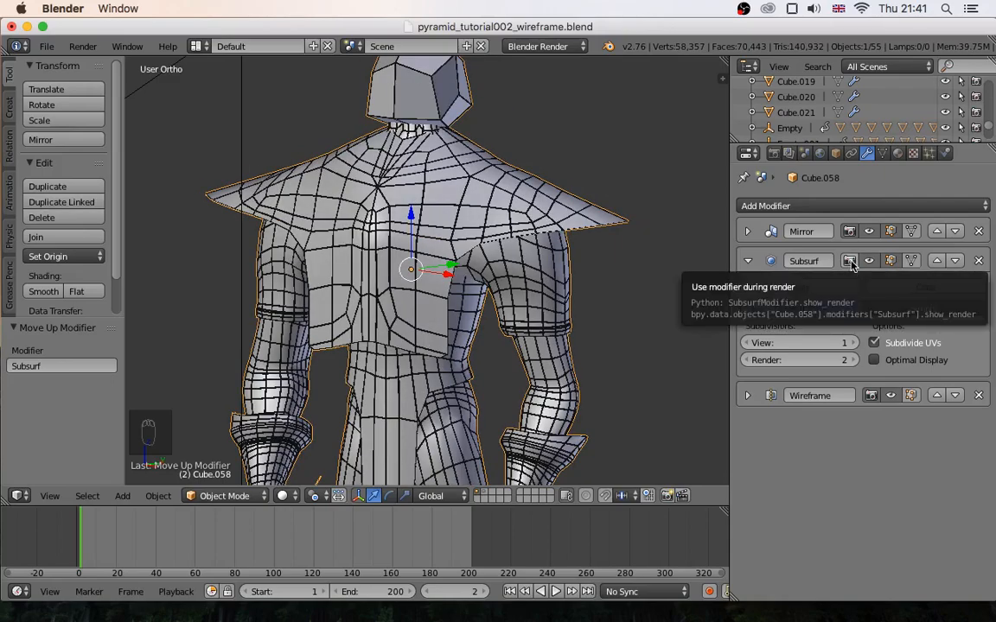
pyautogui.click(868, 262)
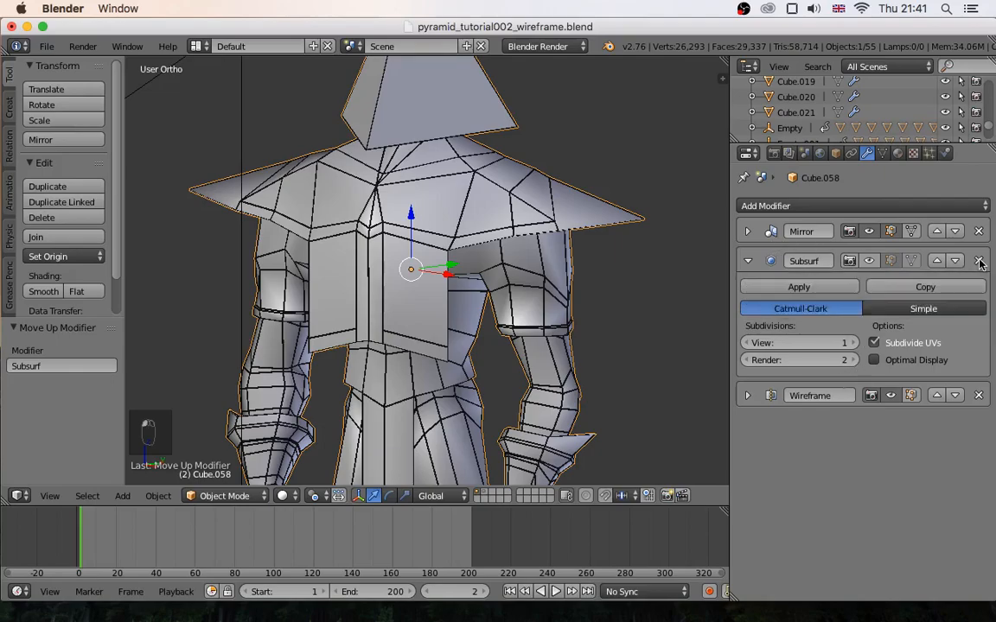
pyautogui.click(980, 261)
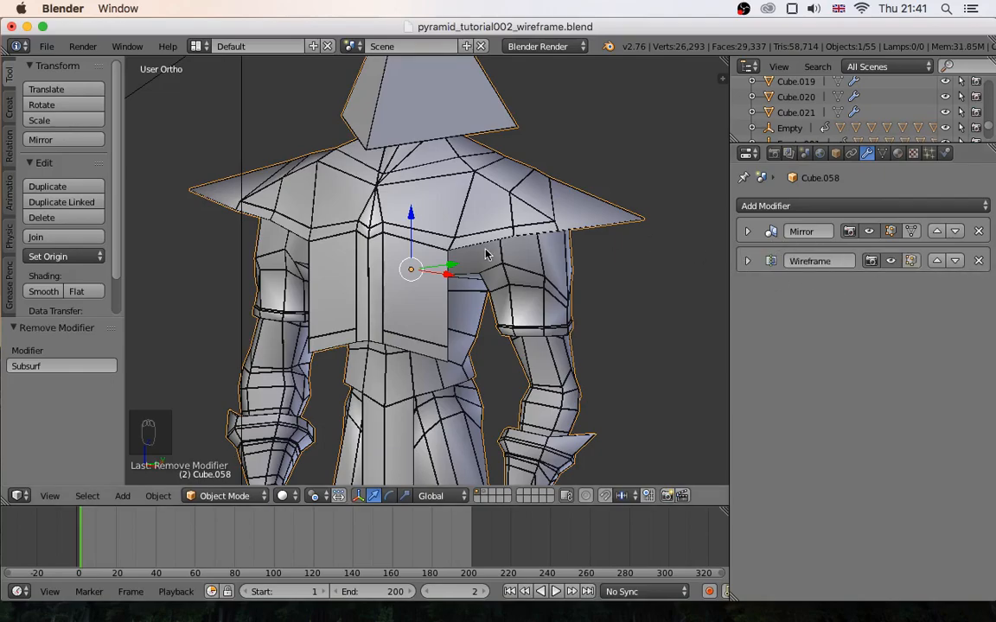
# - Look through the scene camera and preview the wireframed character in rendered shading
pyautogui.scroll(-4, 492, 296)
pyautogui.moveTo(493, 295); pyautogui.dragTo(408, 309, button='middle')
pyautogui.press('KP_0')
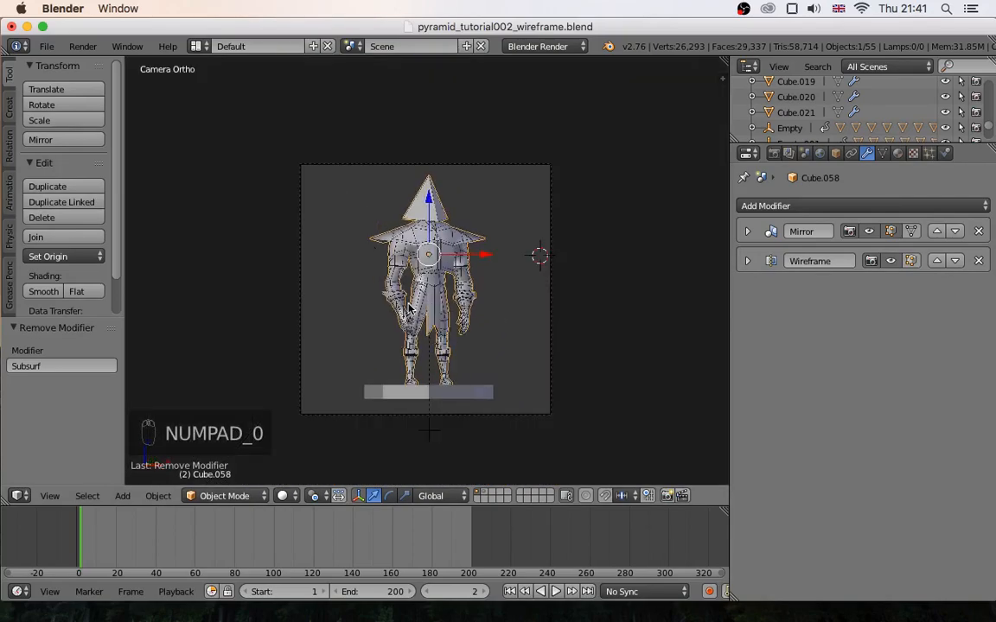
pyautogui.hotkey('shift', 'z')
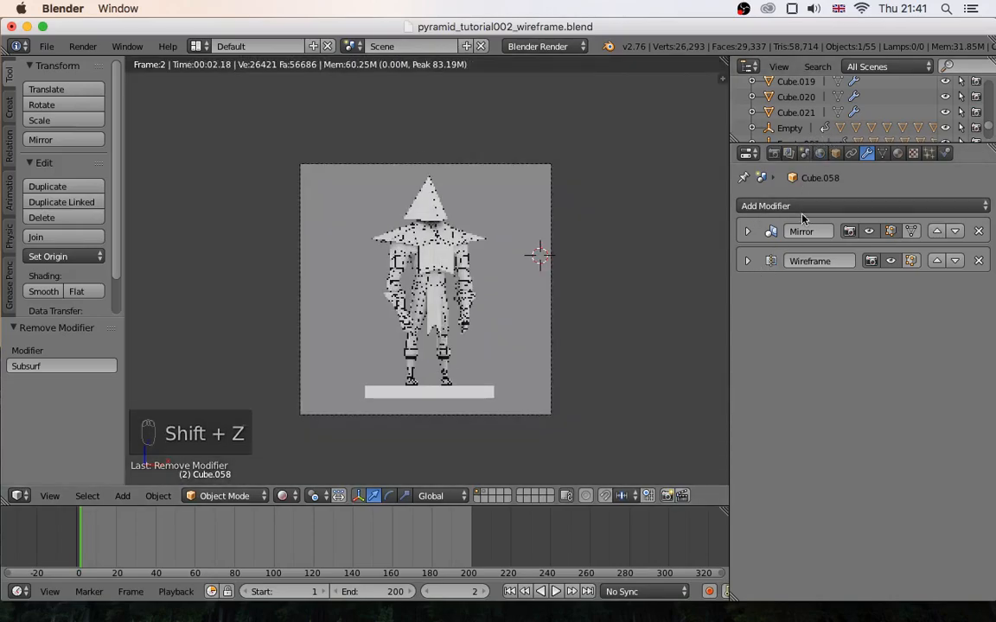
# - Switch the World's Ambient Occlusion off and back on to compare the character's rendered lighting
pyautogui.click(820, 153)
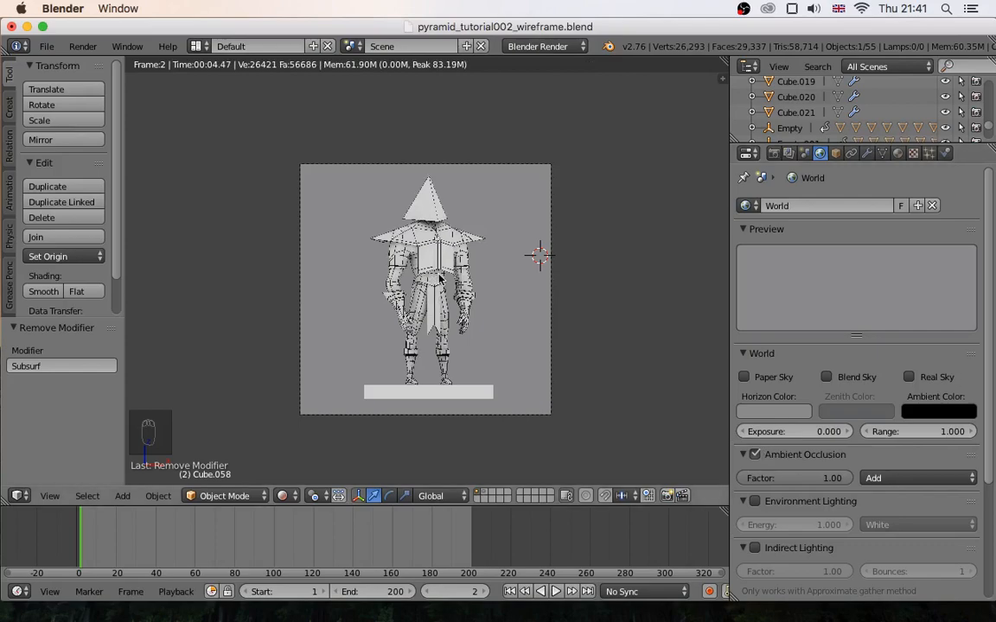
pyautogui.scroll(3, 439, 279)
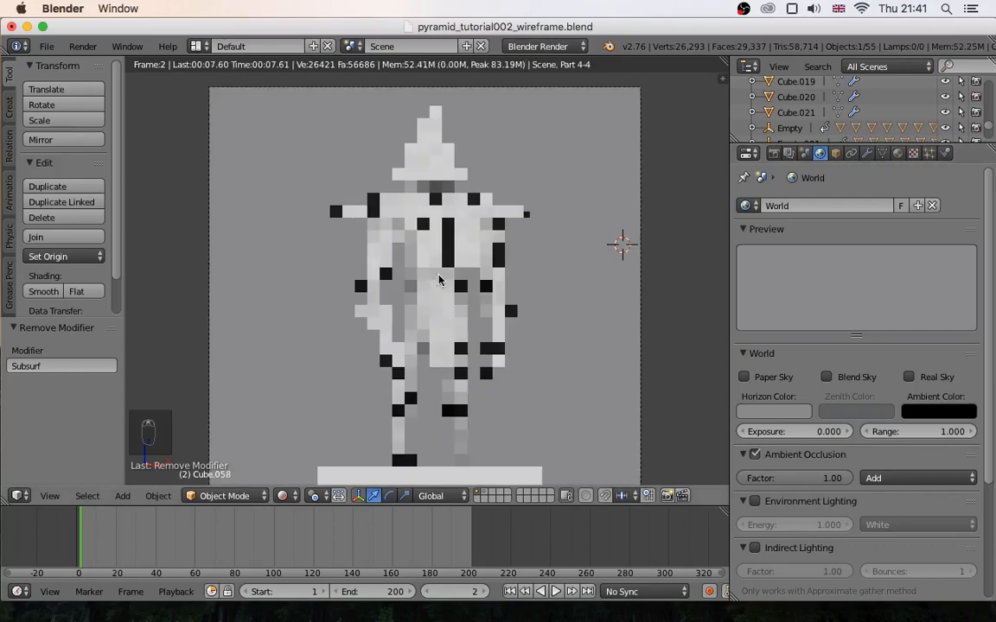
pyautogui.click(758, 458)
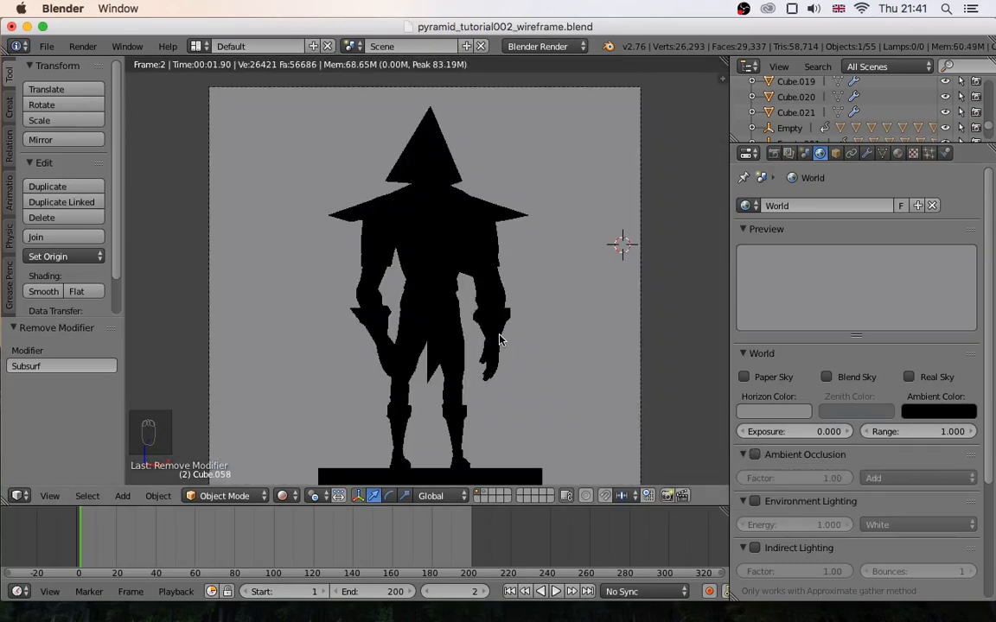
pyautogui.click(754, 455)
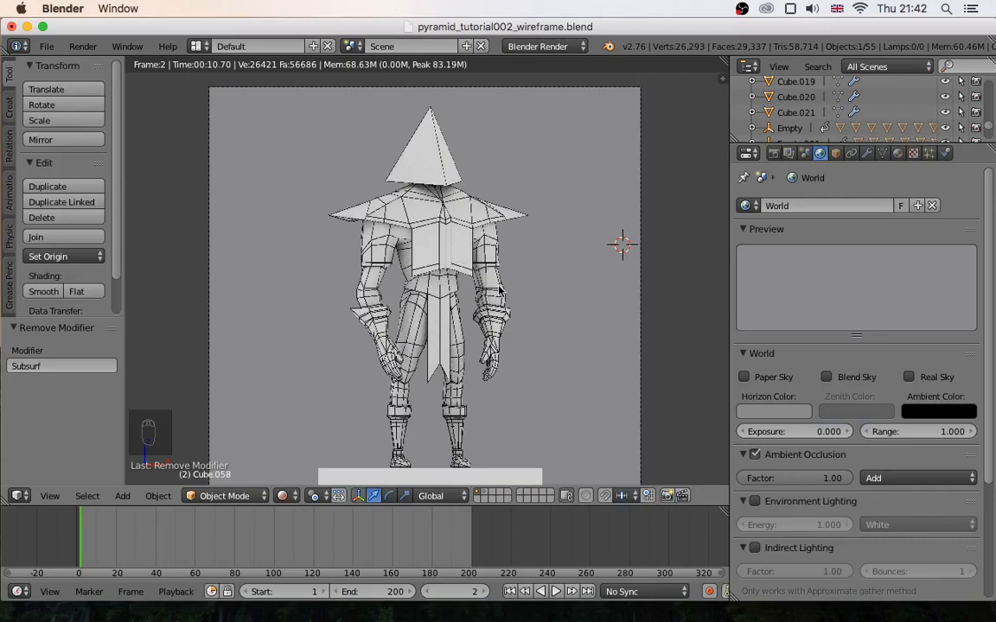
# - Examine the rendered wireframe character from outside the camera view, both close up and at full height
pyautogui.moveTo(499, 290); pyautogui.dragTo(446, 248, button='middle')
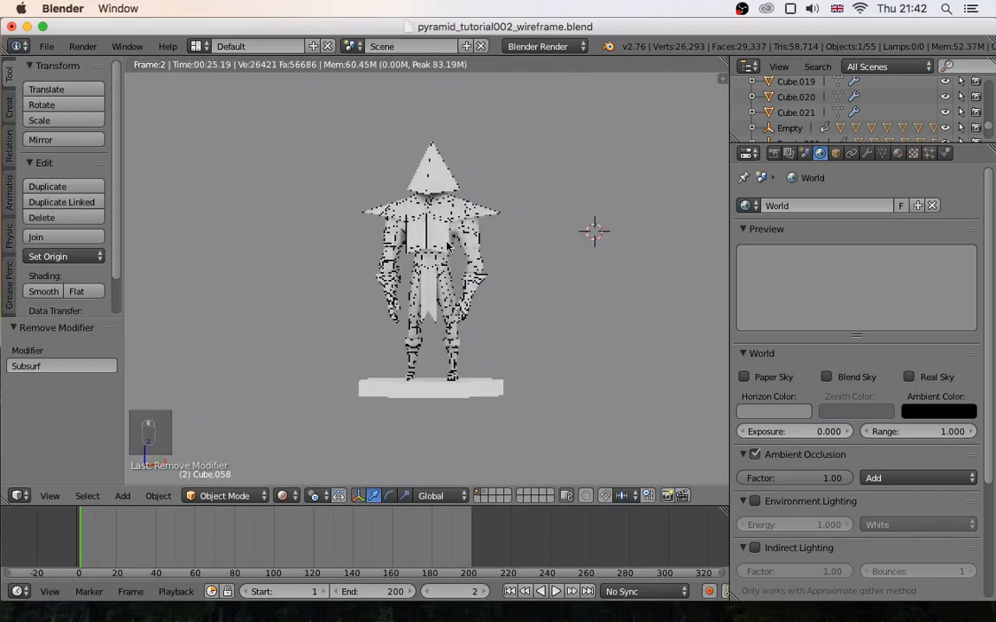
pyautogui.scroll(5, 447, 247)
pyautogui.scroll(-4, 447, 248)
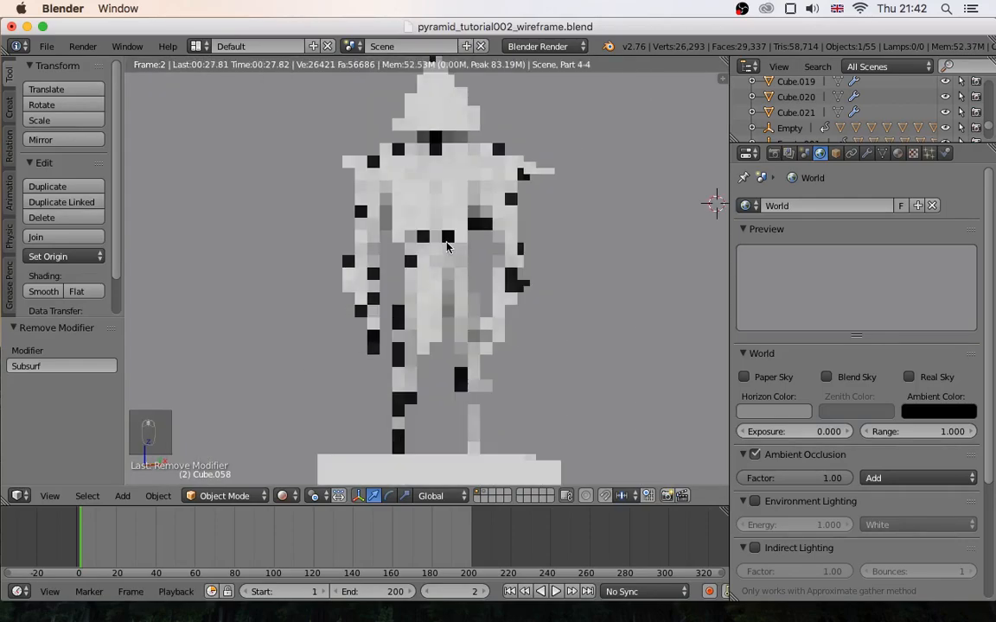
pyautogui.moveTo(447, 247); pyautogui.dragTo(448, 297, button='middle')
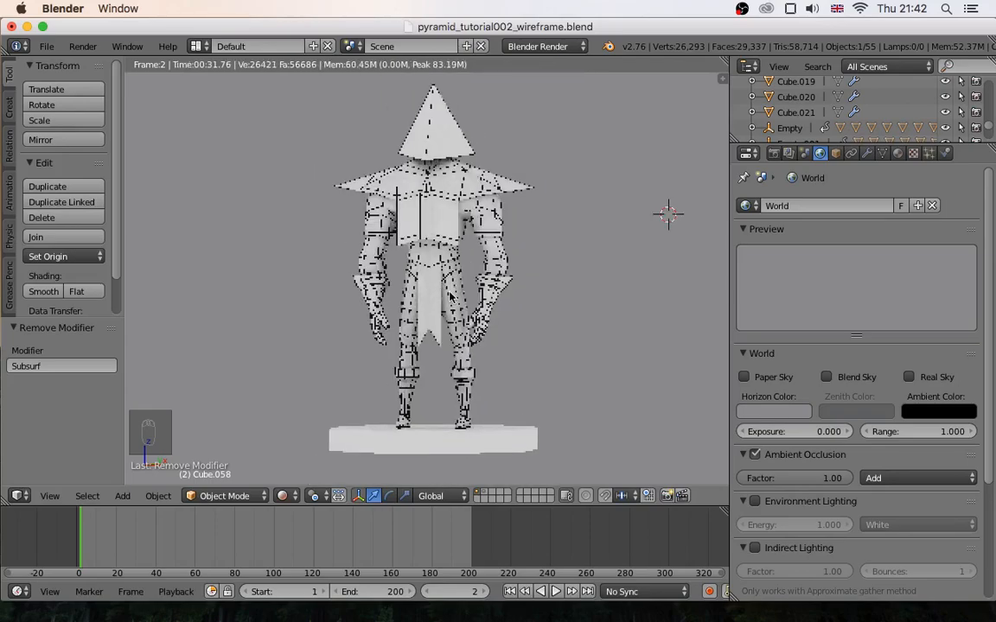